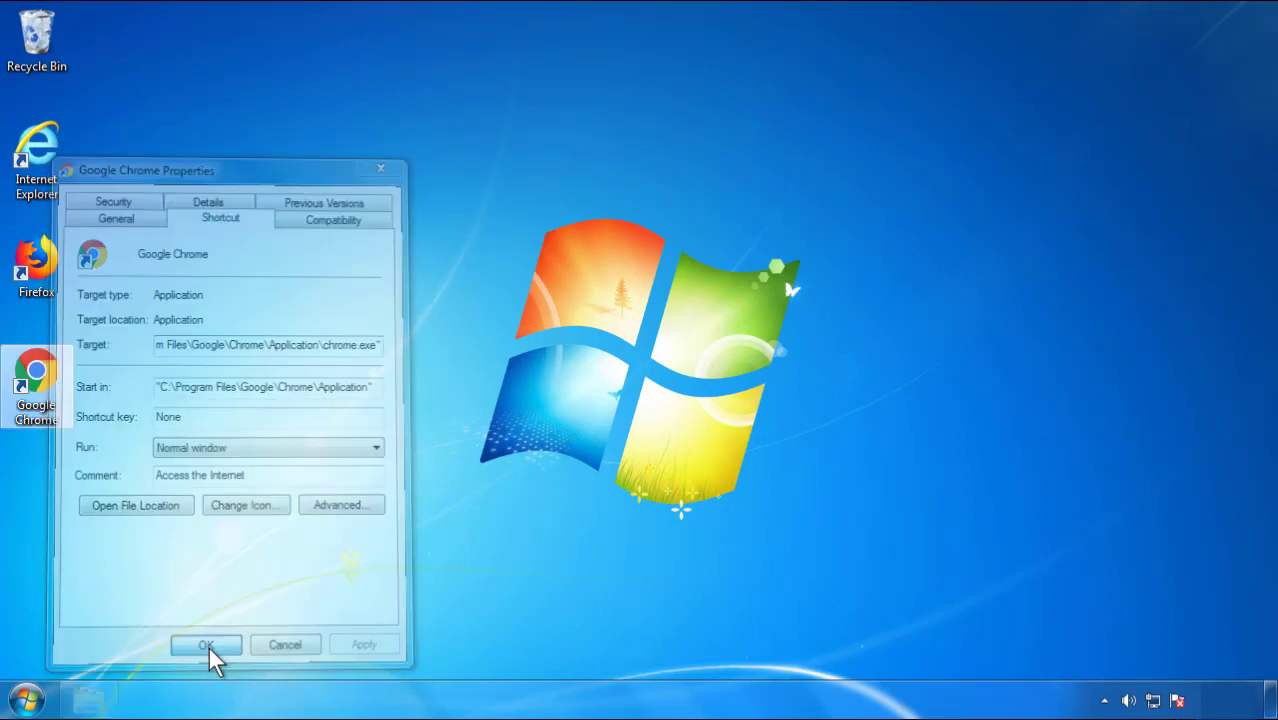
# - Close the Google Chrome shortcut's Properties dialog with OK and bring up the Start menu
pyautogui.click(27, 700)
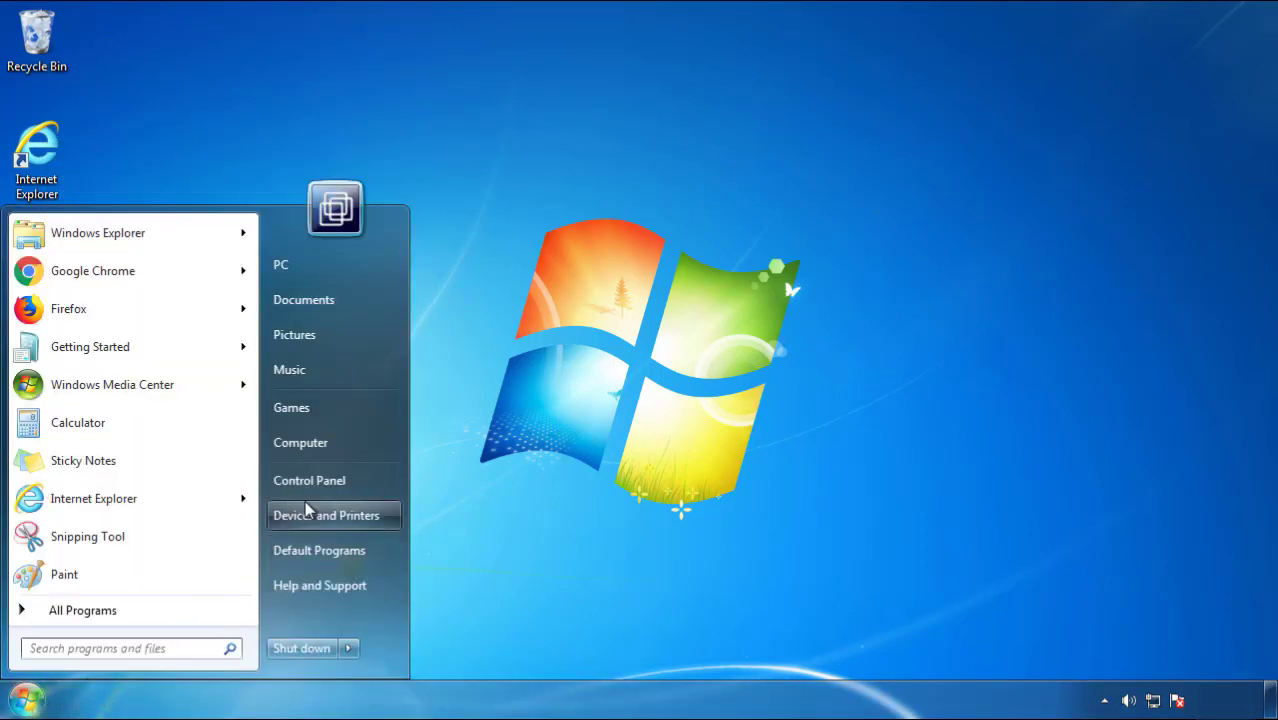
# - In Programs and Features, sort by Installed On, then uninstall SearchMine 2.00 through its wizard
pyautogui.click(320, 469)
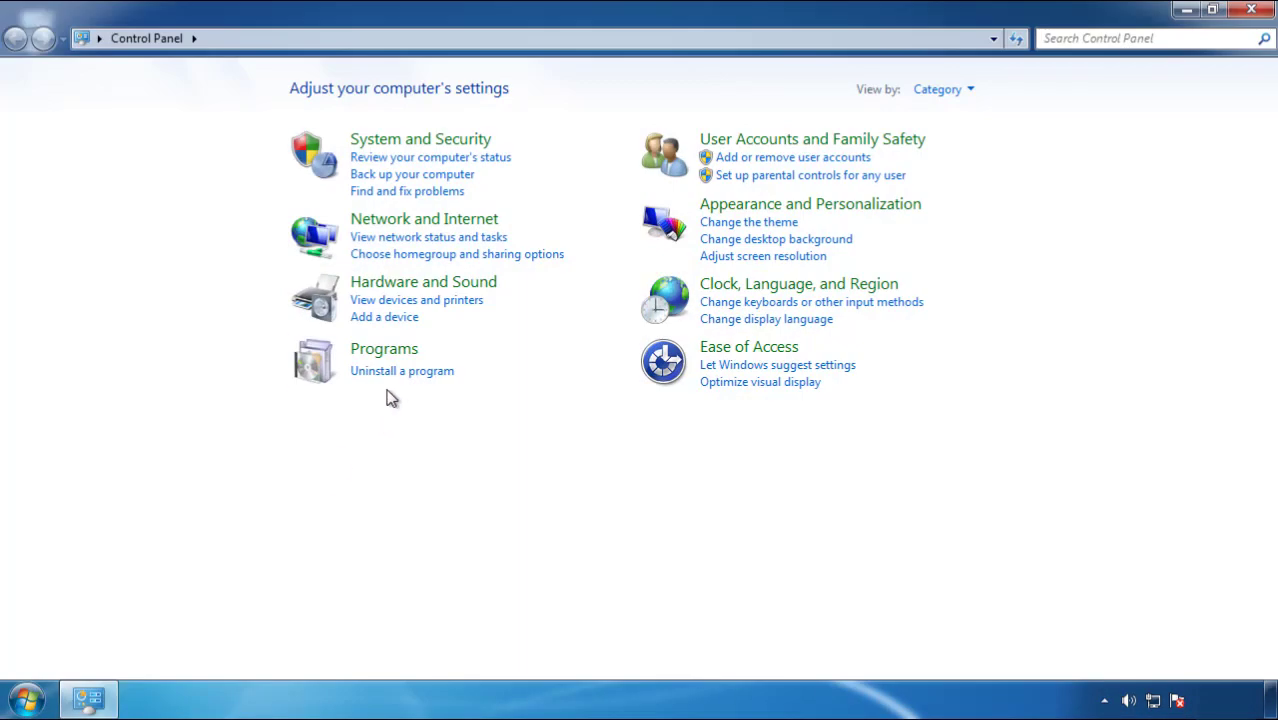
pyautogui.click(398, 372)
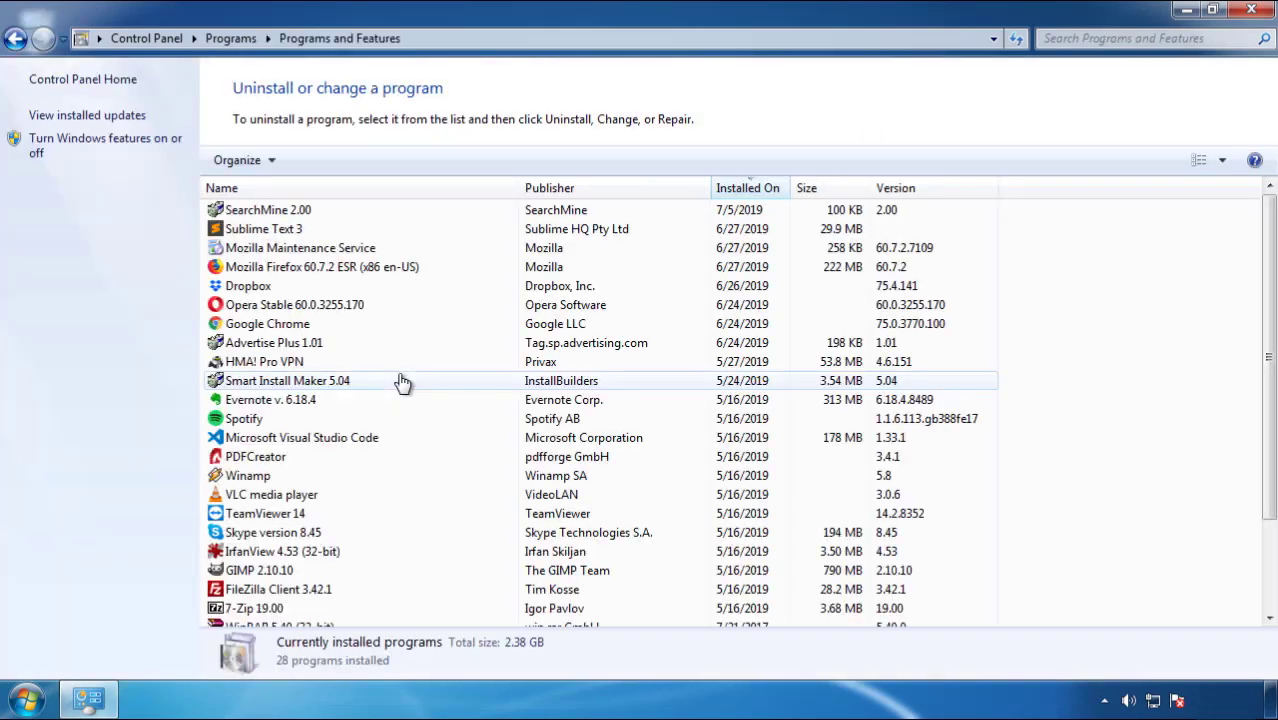
pyautogui.click(749, 190)
pyautogui.click(745, 190)
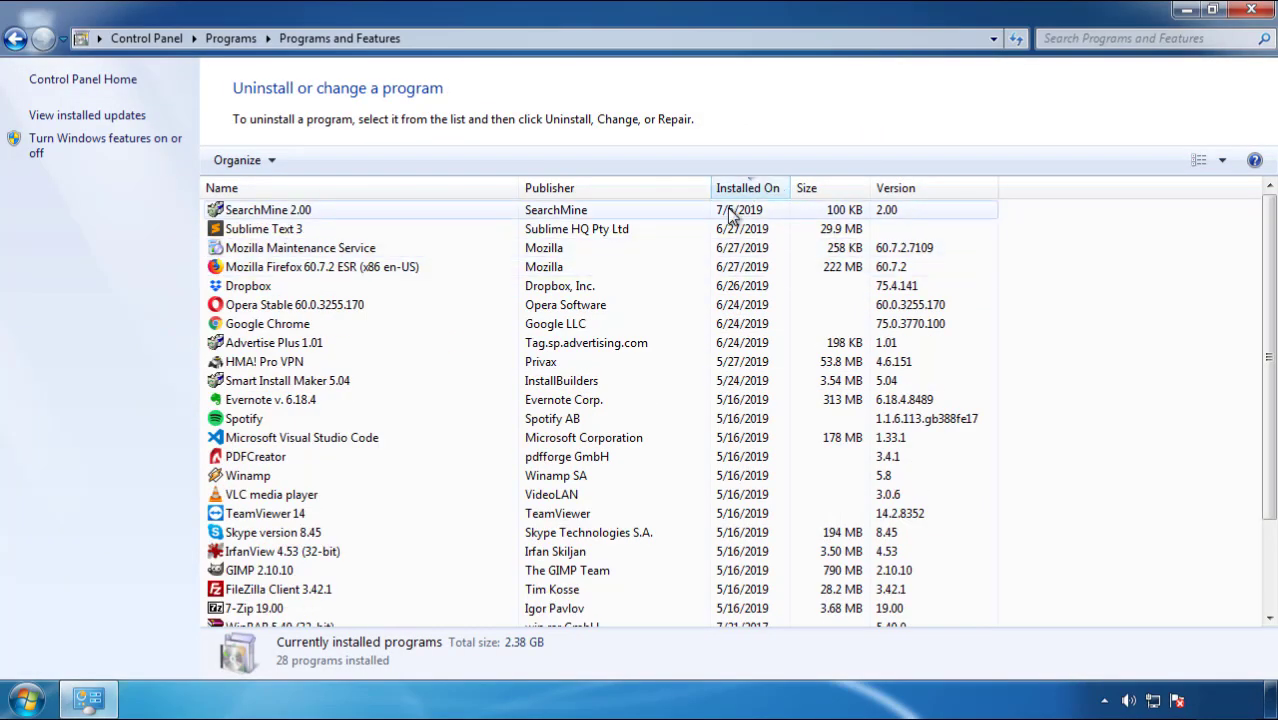
pyautogui.click(268, 212)
pyautogui.click(318, 161)
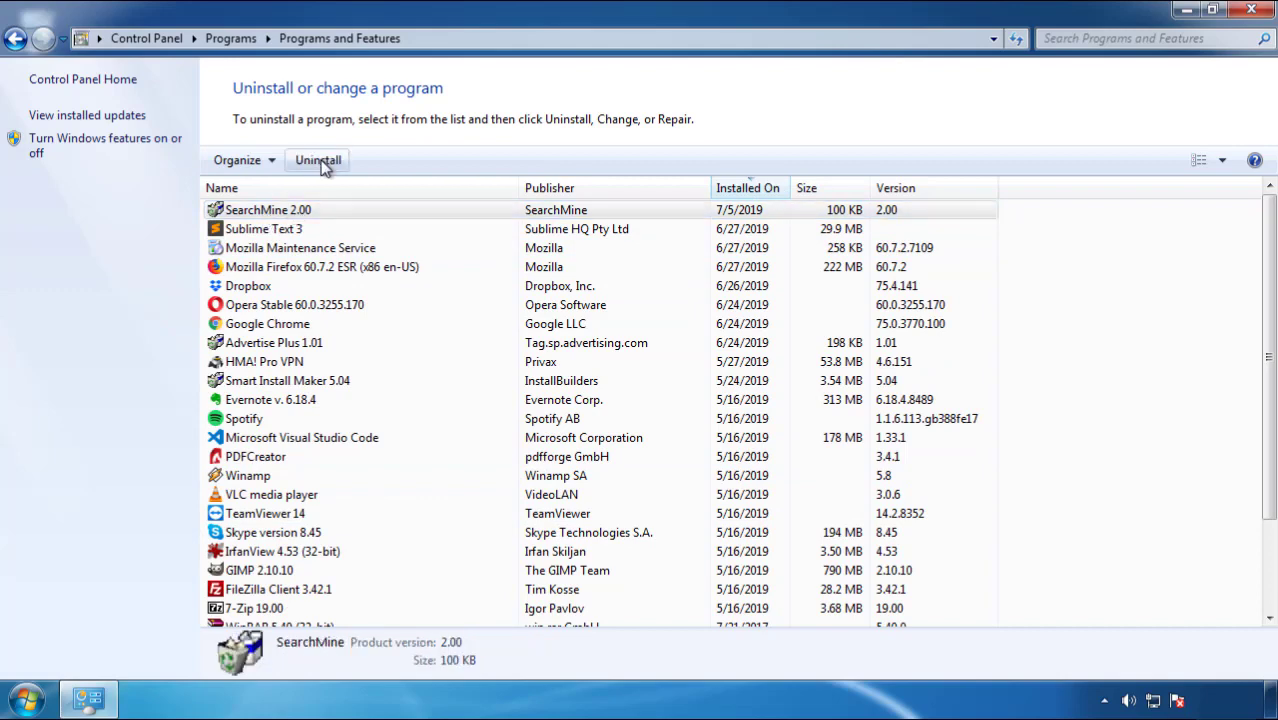
pyautogui.click(748, 531)
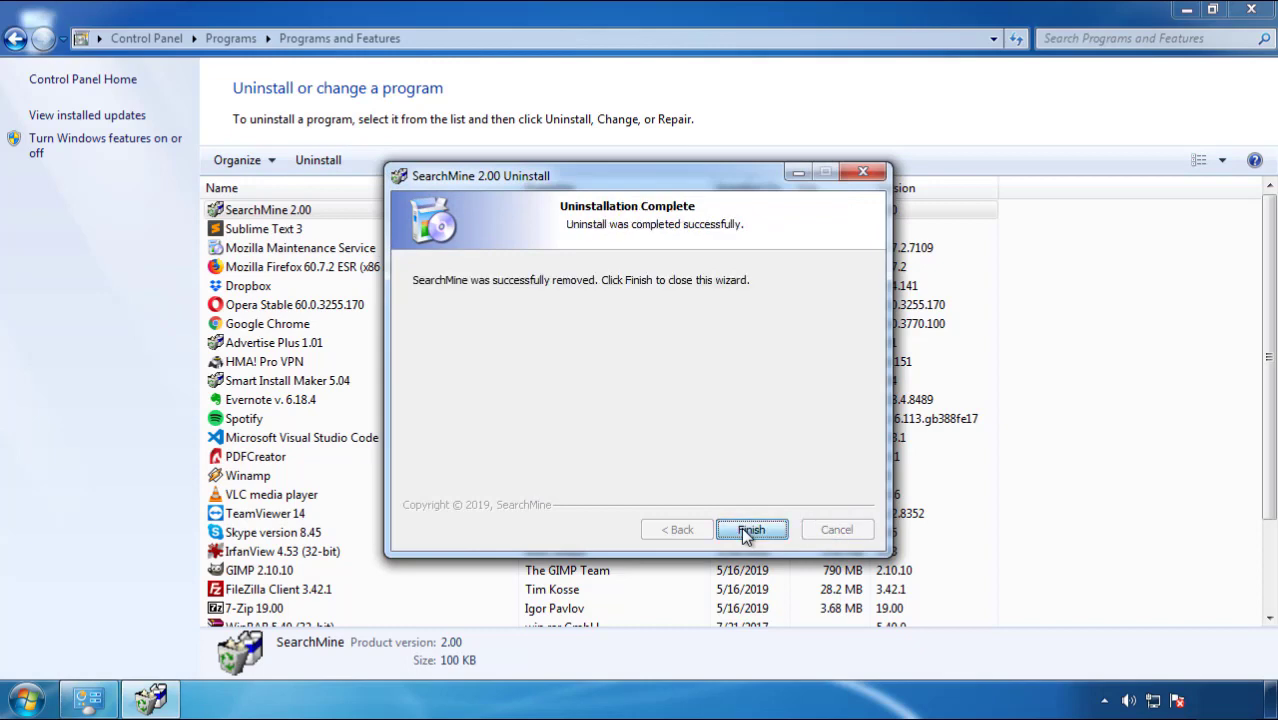
pyautogui.click(743, 529)
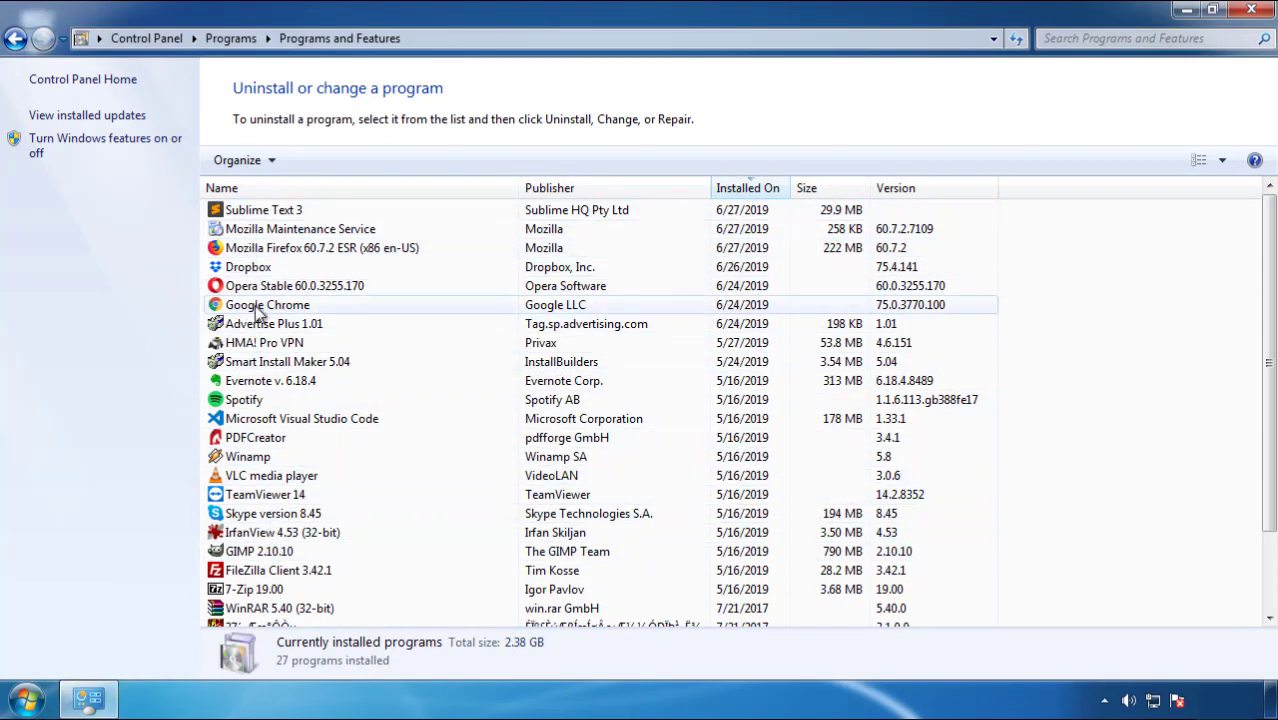
# - Close Programs and Features and restart Windows, choosing Safe Mode from the boot options
pyautogui.click(1252, 12)
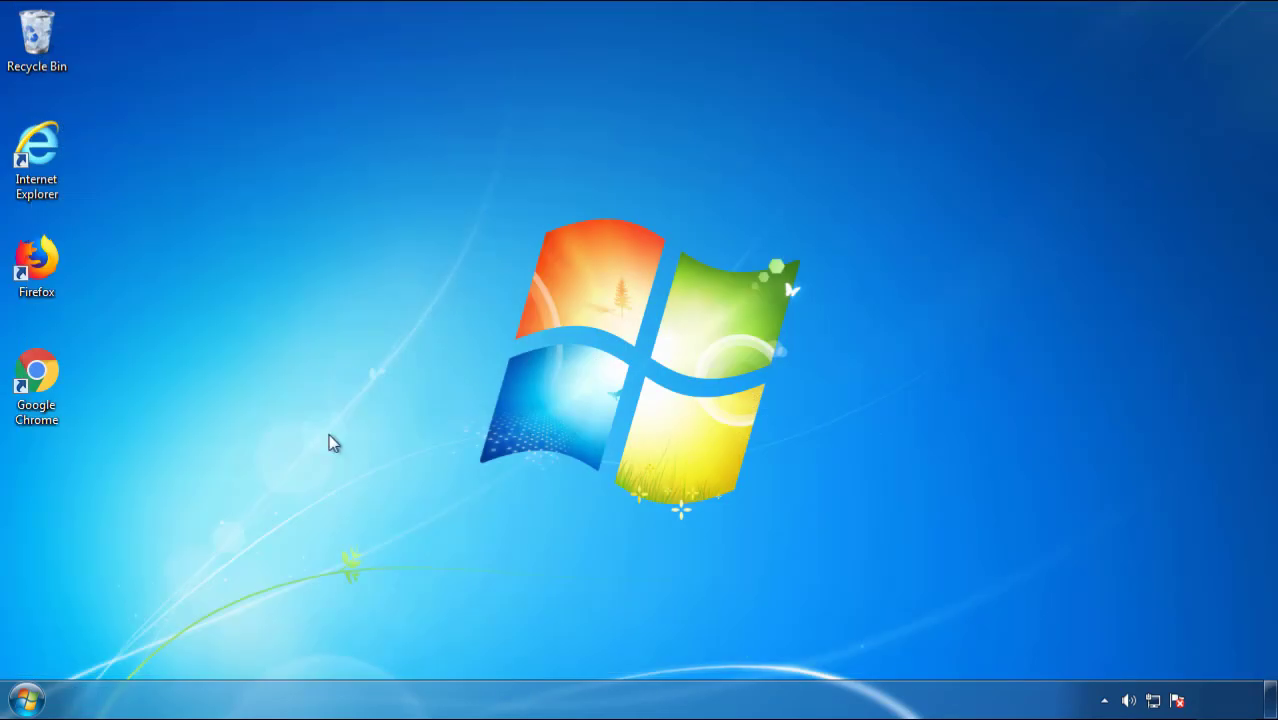
pyautogui.click(24, 700)
pyautogui.click(346, 650)
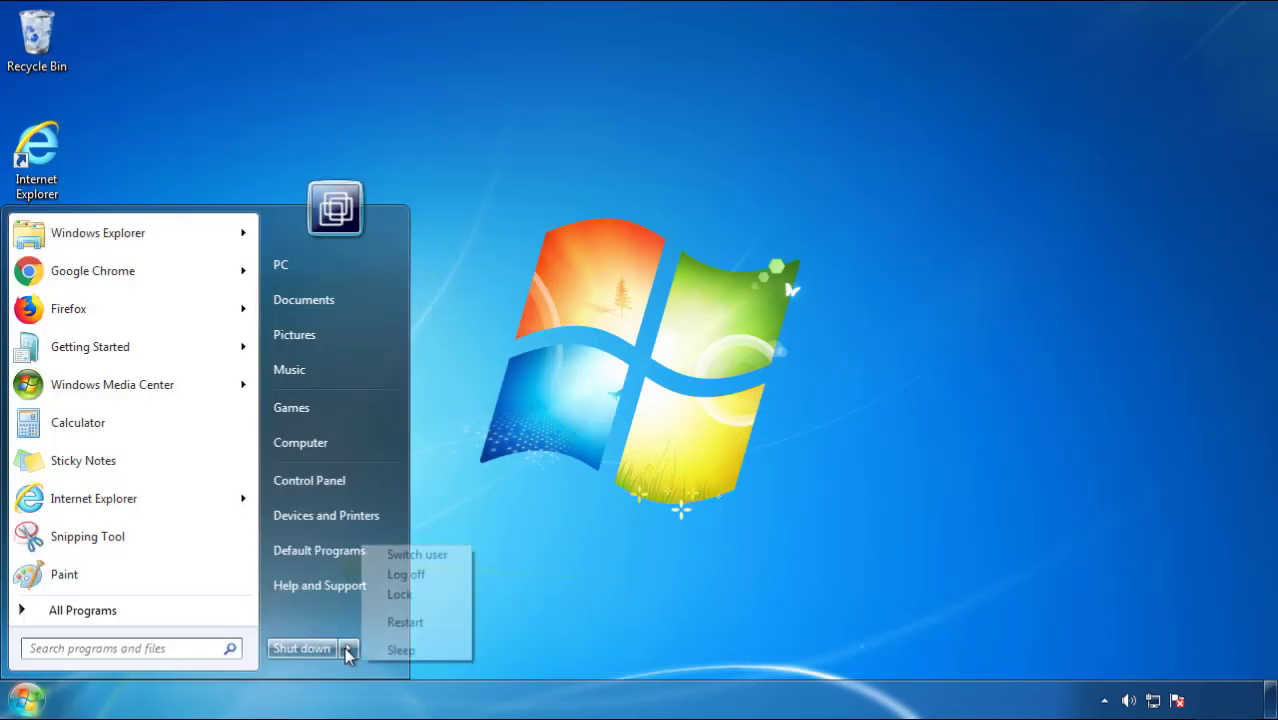
pyautogui.click(668, 547)
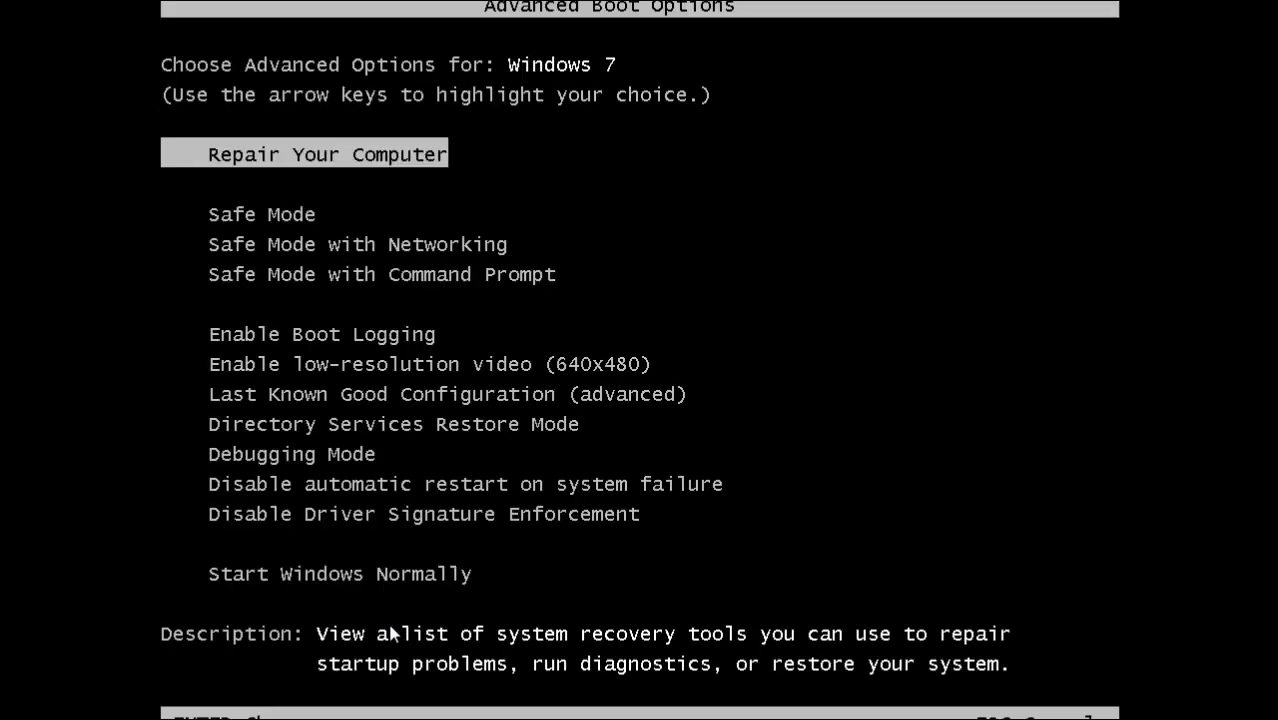
pyautogui.press('Down')
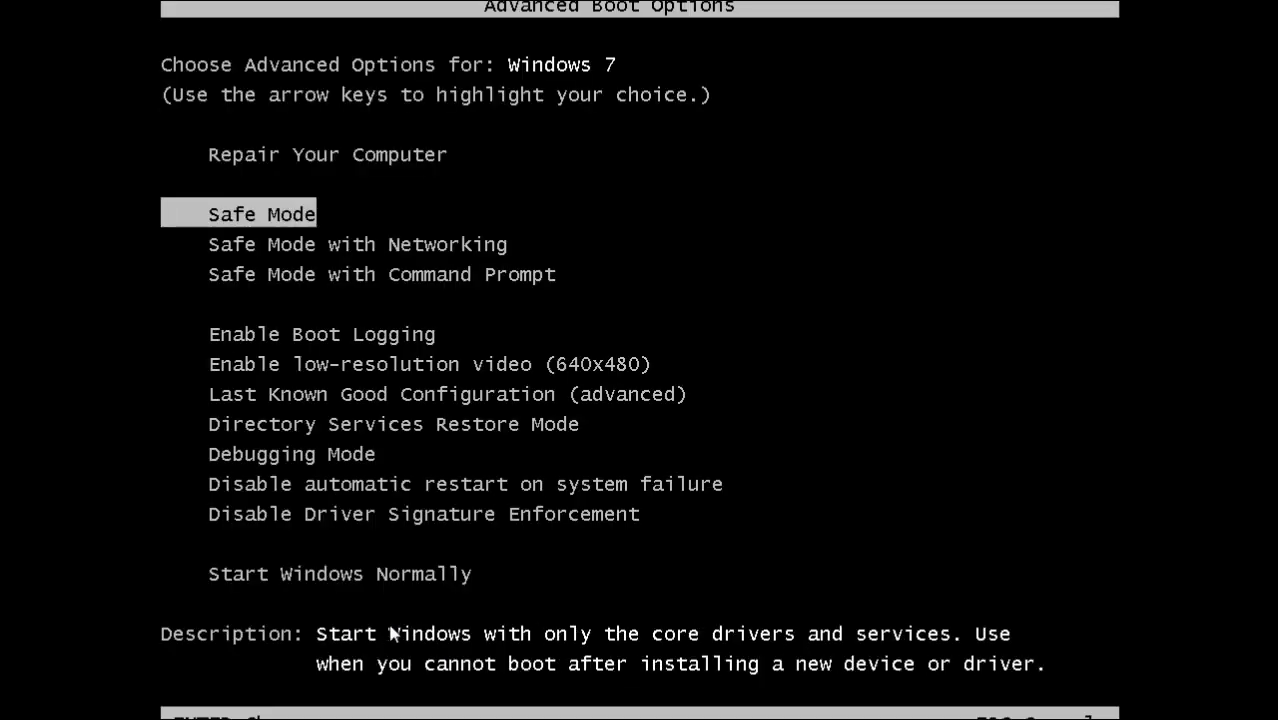
pyautogui.press('Return')
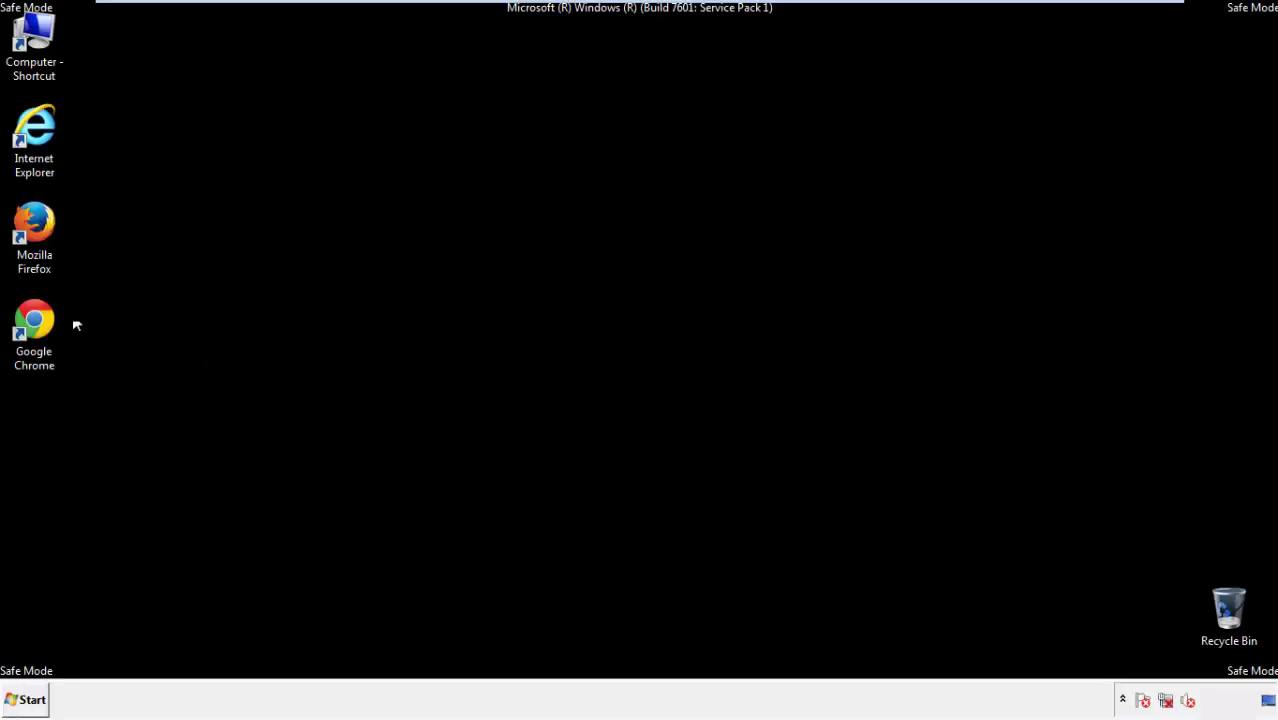
# - Launch Firefox, decline the default-browser prompt, and toggle the menu bar off and back on
pyautogui.doubleClick(45, 230)
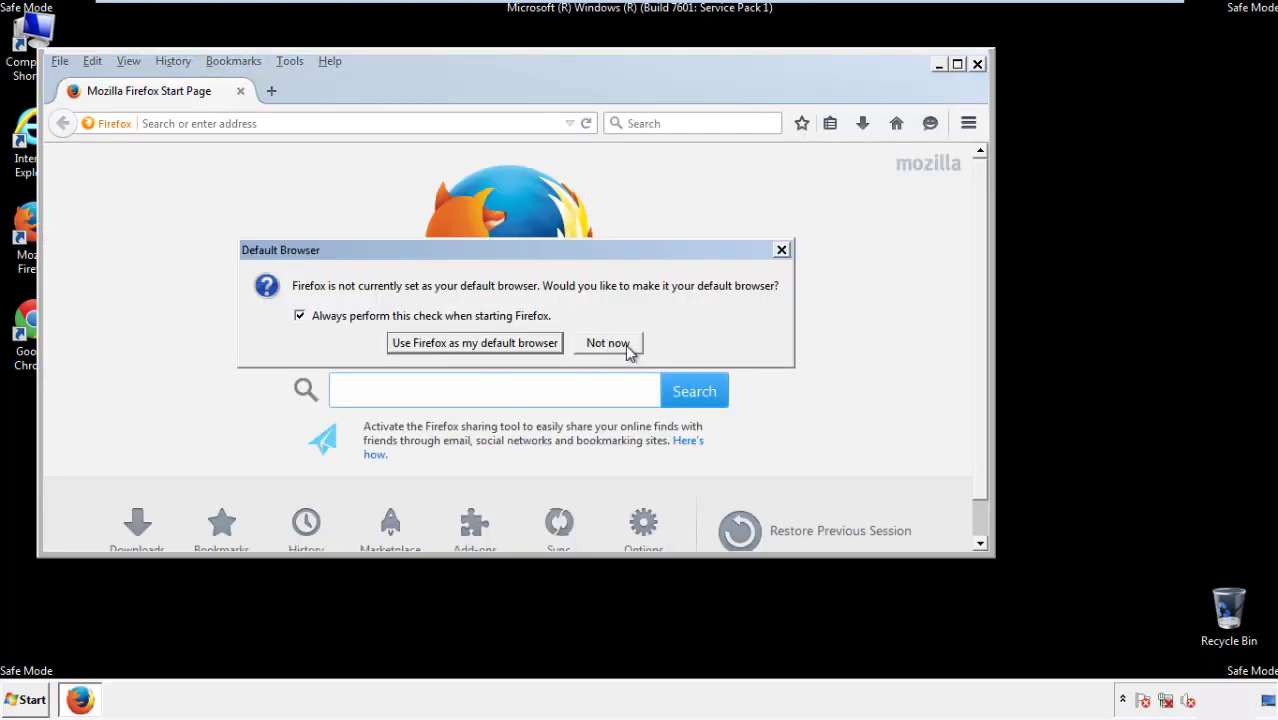
pyautogui.click(609, 343)
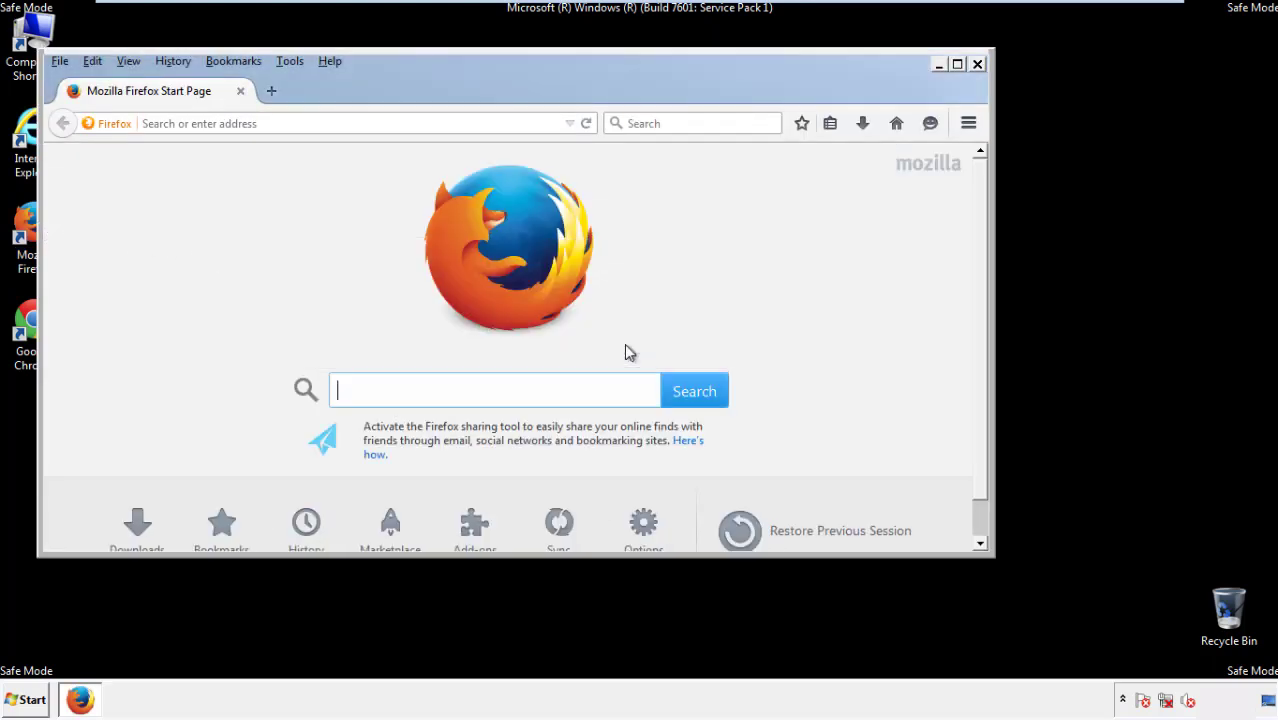
pyautogui.rightClick(394, 88)
pyautogui.click(432, 153)
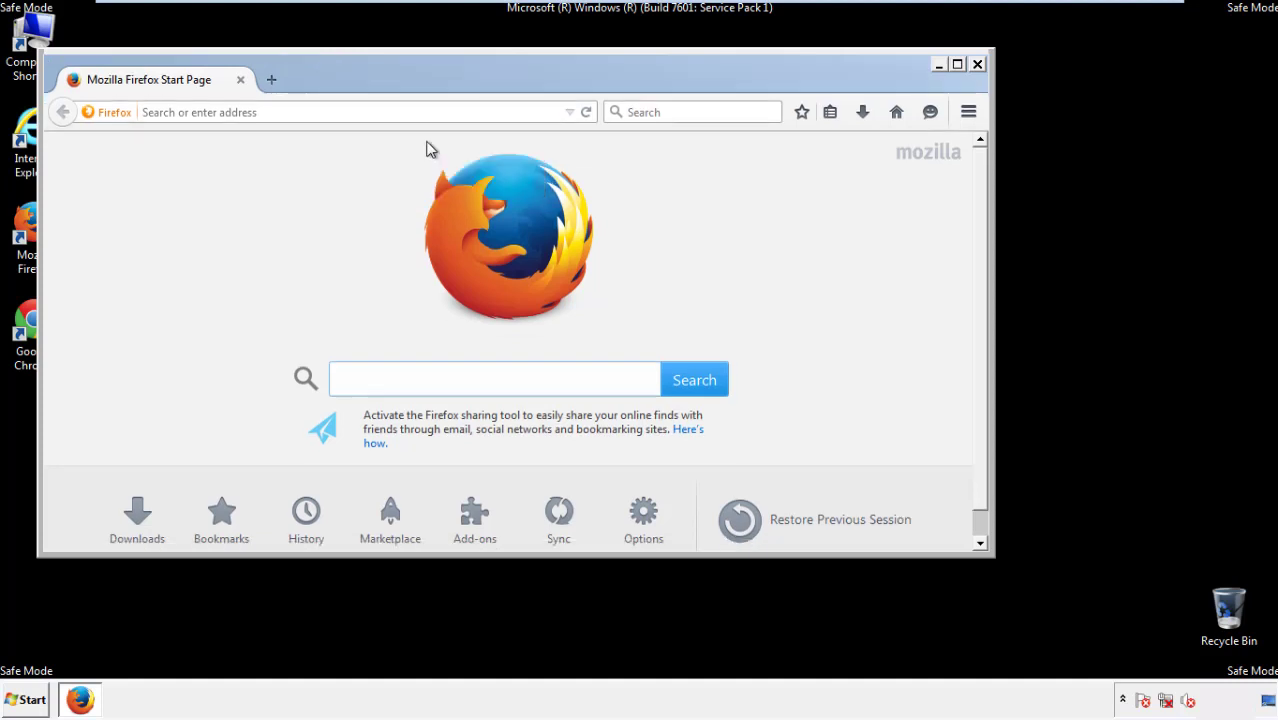
pyautogui.rightClick(402, 82)
pyautogui.click(414, 153)
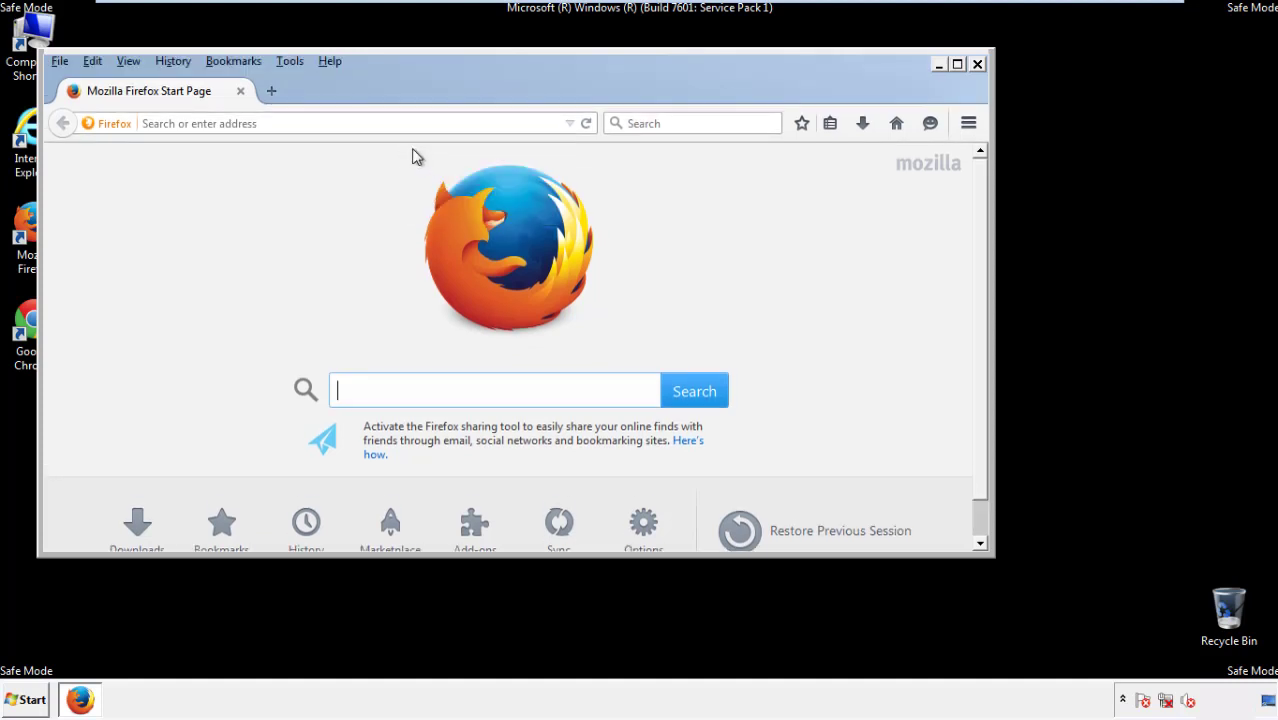
# - Clear Firefox's recent history for the Everything time range with all items kept checked
pyautogui.click(178, 62)
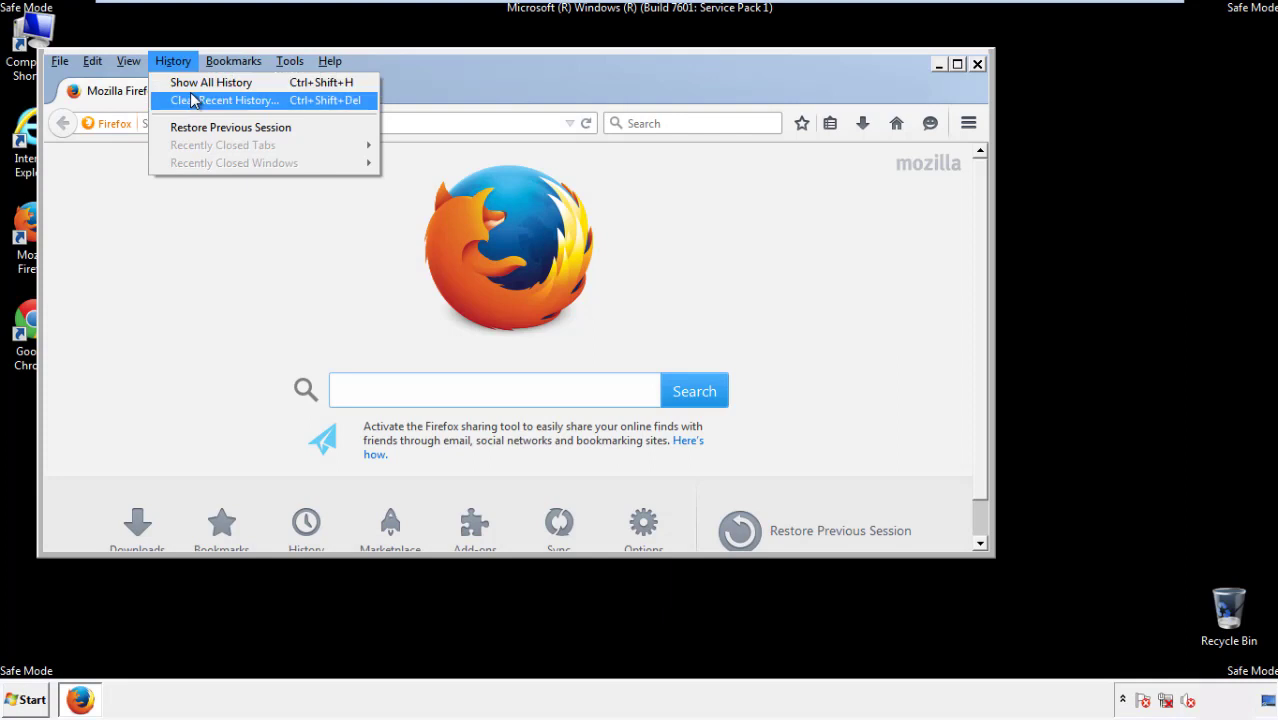
pyautogui.click(192, 100)
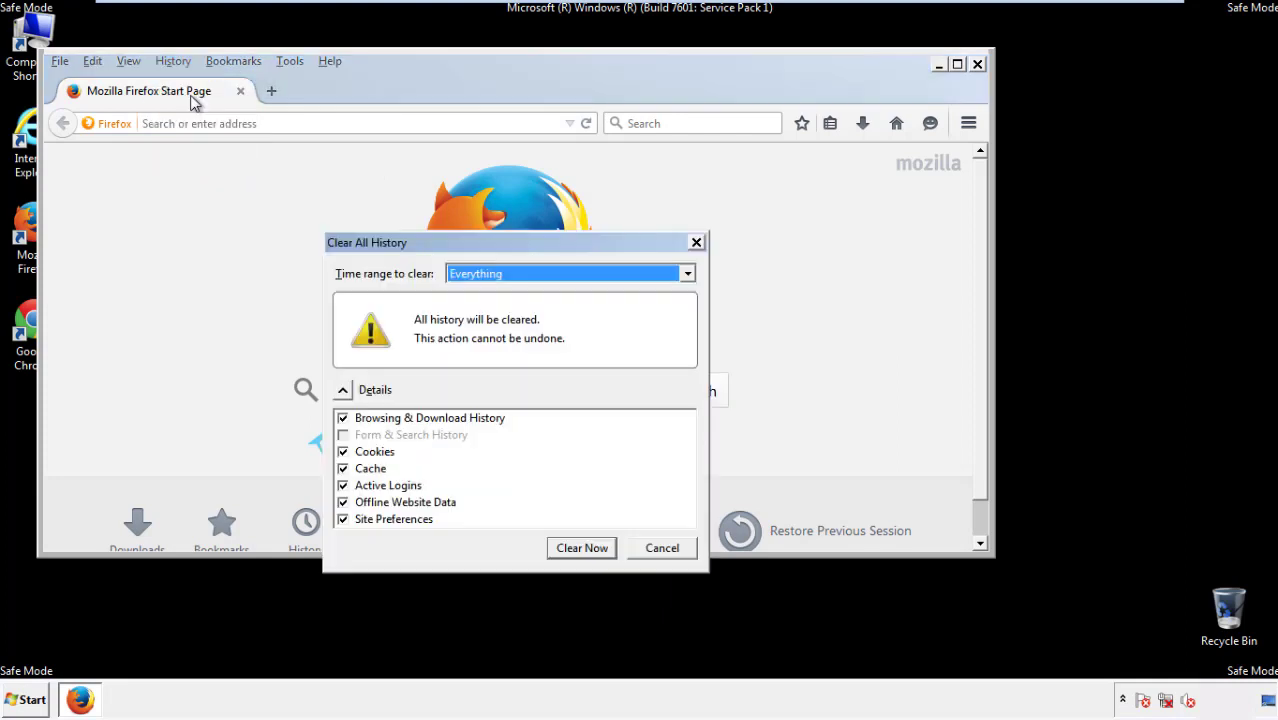
pyautogui.click(470, 275)
pyautogui.click(480, 376)
pyautogui.click(343, 502)
pyautogui.click(343, 502)
pyautogui.click(343, 521)
pyautogui.click(343, 521)
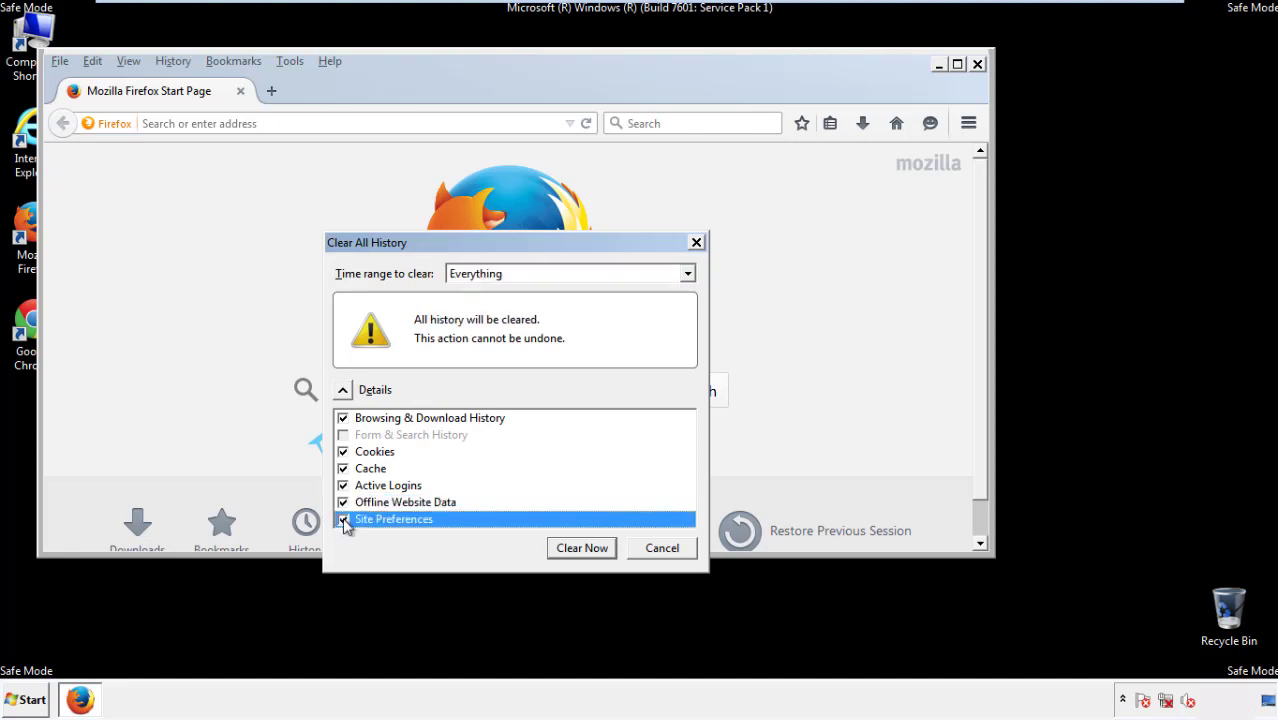
pyautogui.click(580, 549)
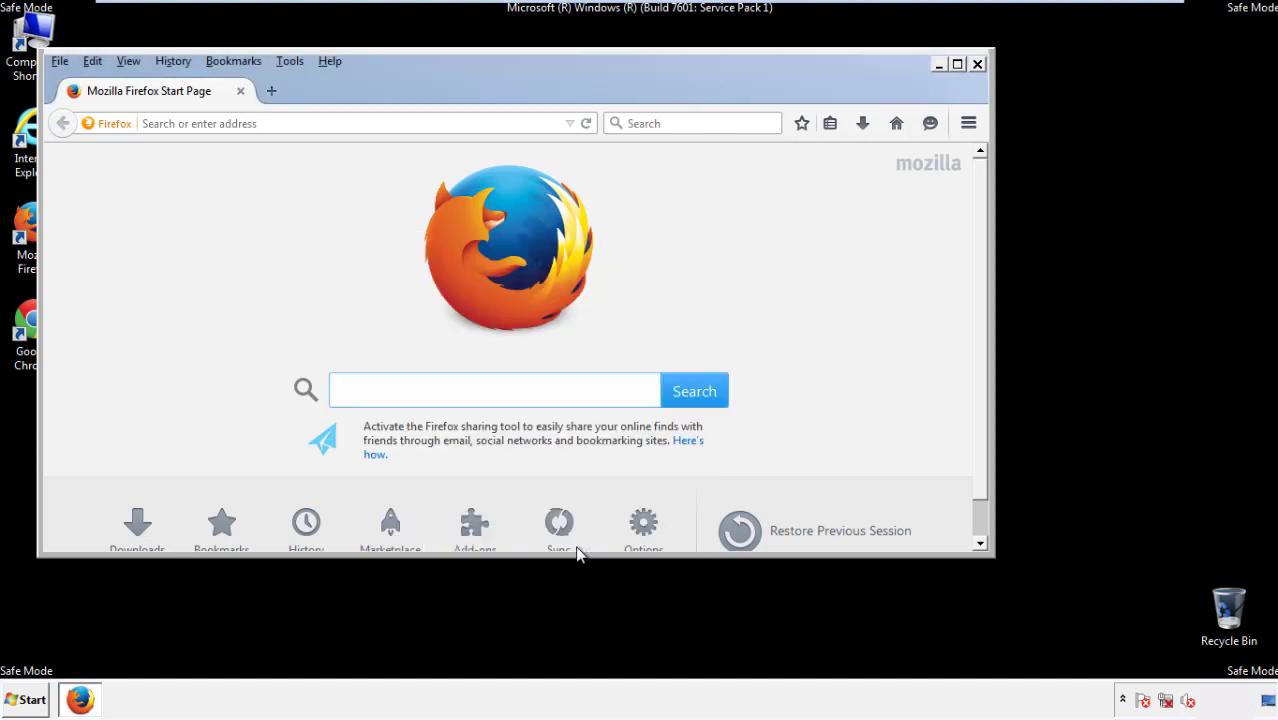
# - Refresh Firefox to its defaults from Troubleshooting Information and decline the default-browser prompt
pyautogui.click(329, 61)
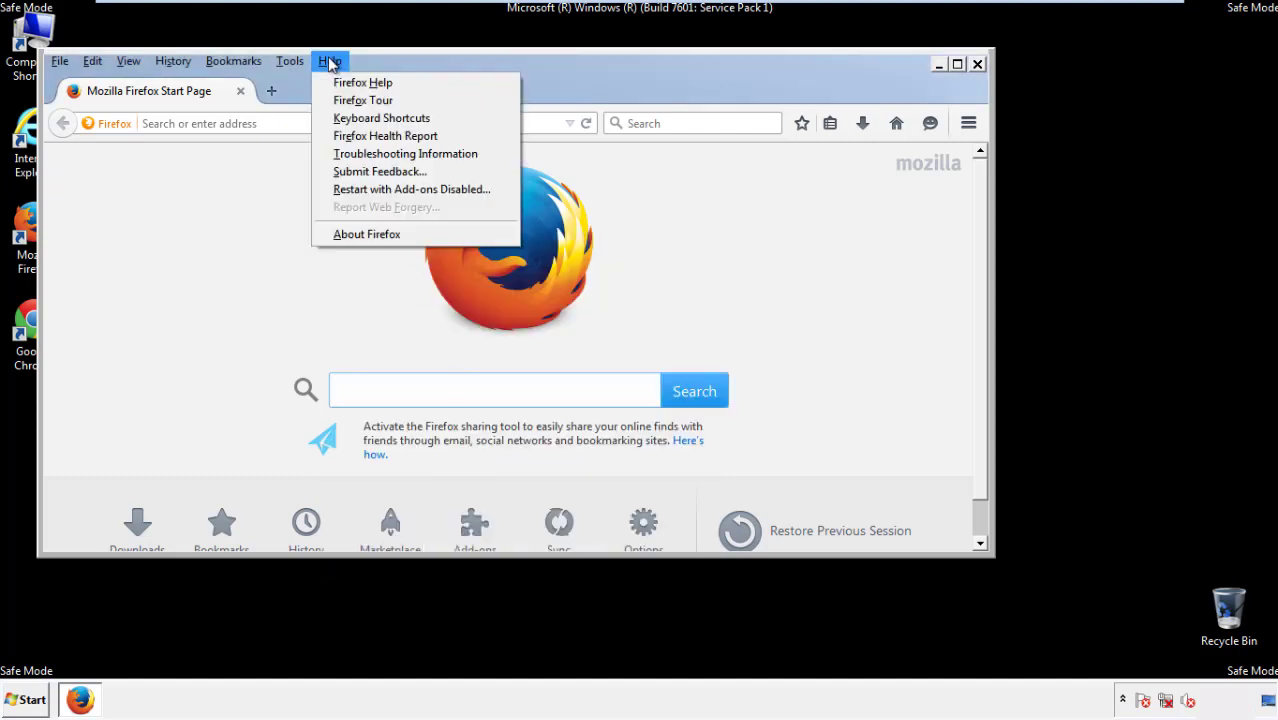
pyautogui.click(369, 153)
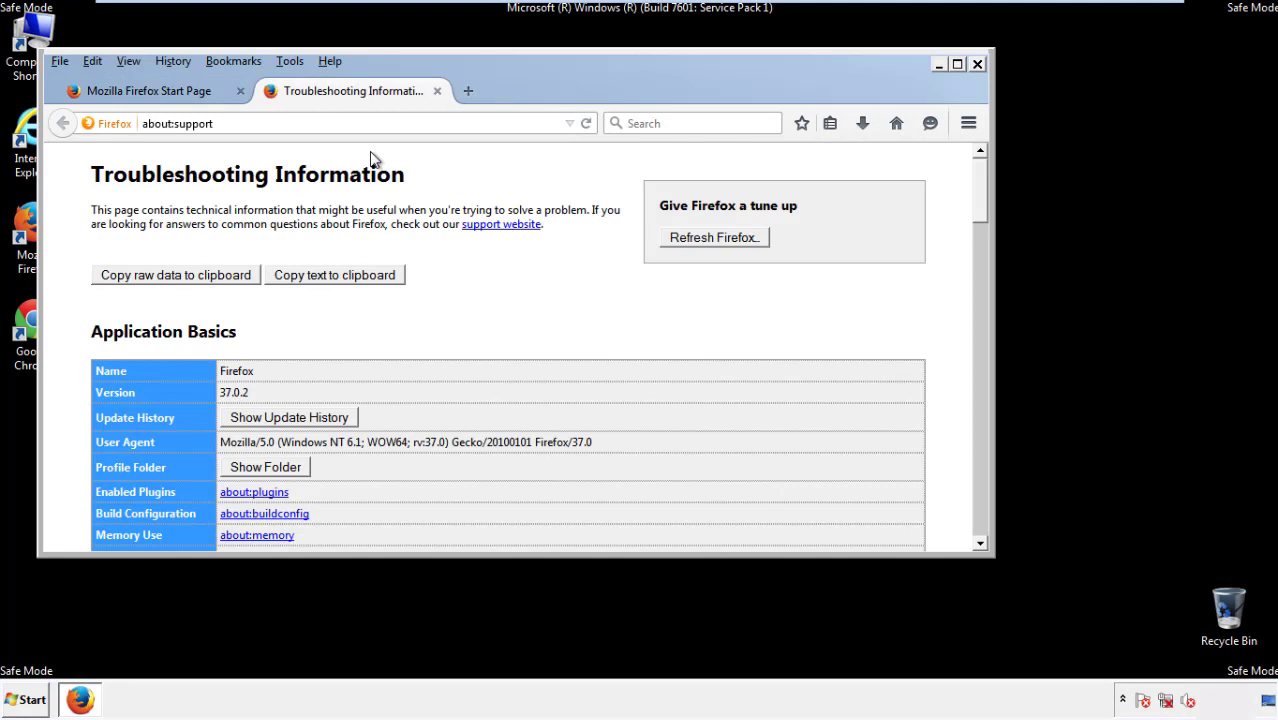
pyautogui.click(741, 243)
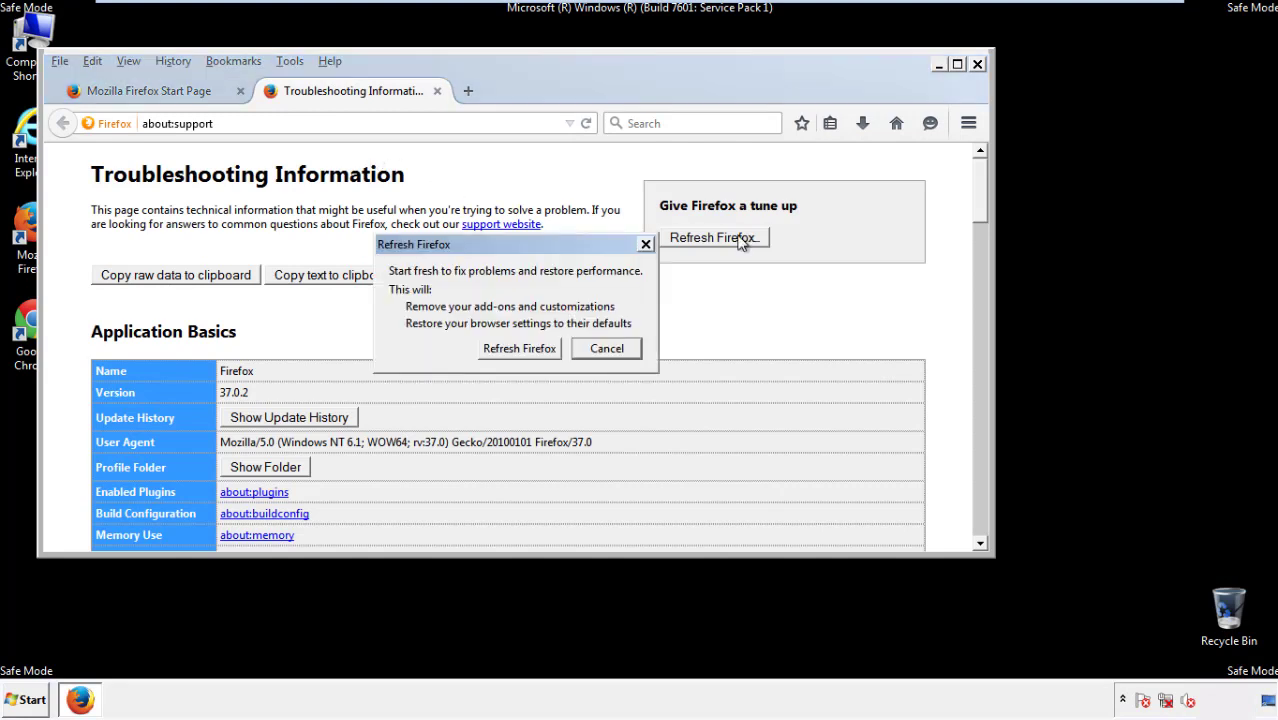
pyautogui.click(519, 348)
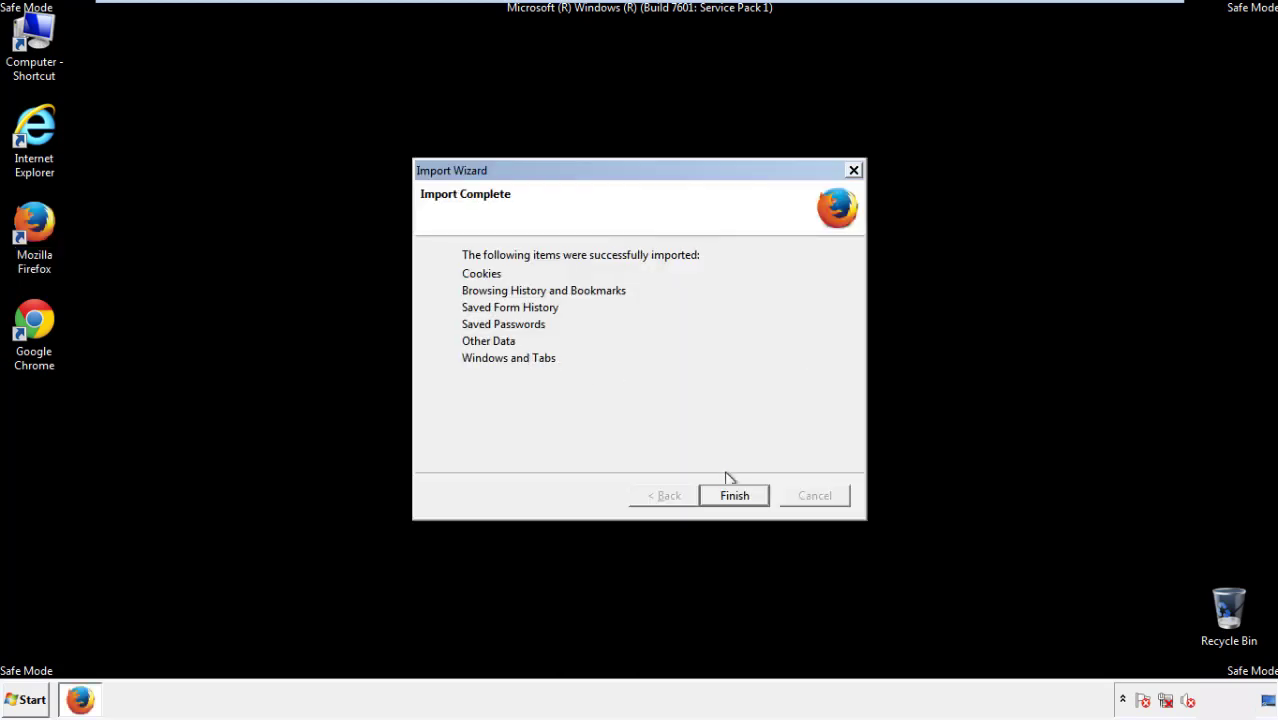
pyautogui.click(735, 497)
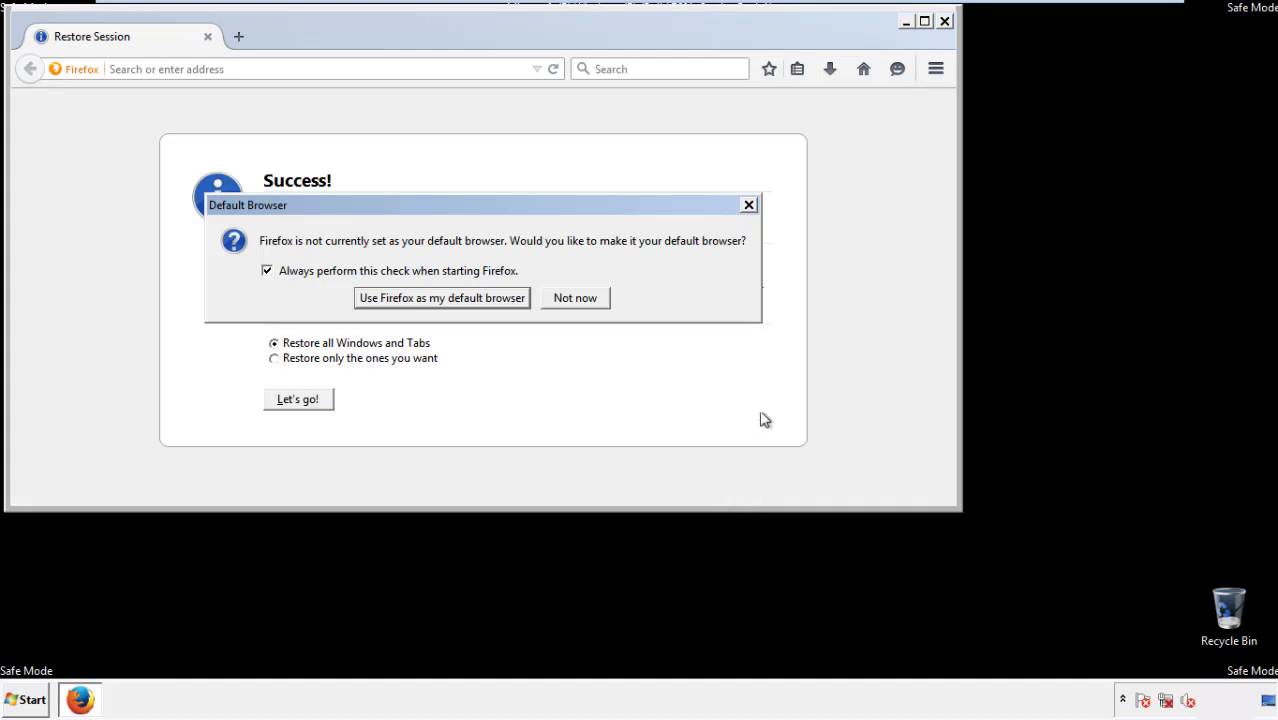
pyautogui.click(577, 300)
# - Close Firefox, launch Google Chrome from the desktop, and dismiss its default-browser prompt
pyautogui.click(944, 21)
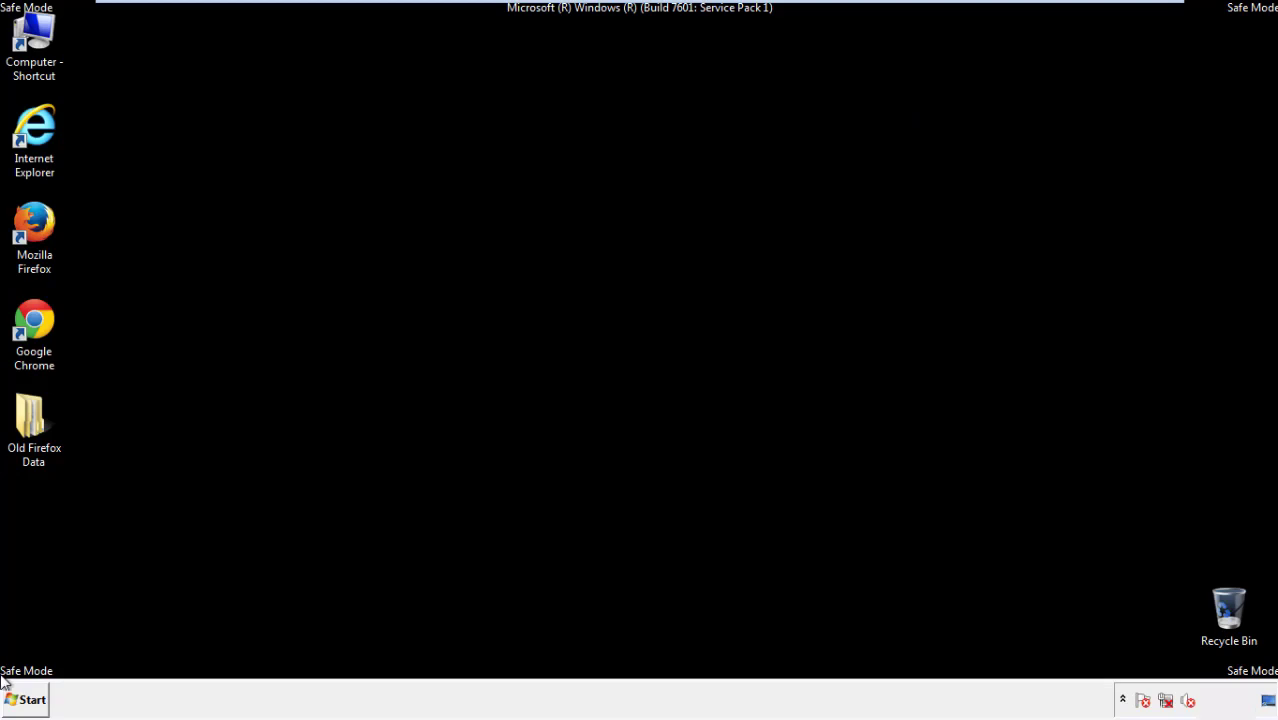
pyautogui.click(30, 318)
pyautogui.doubleClick(30, 318)
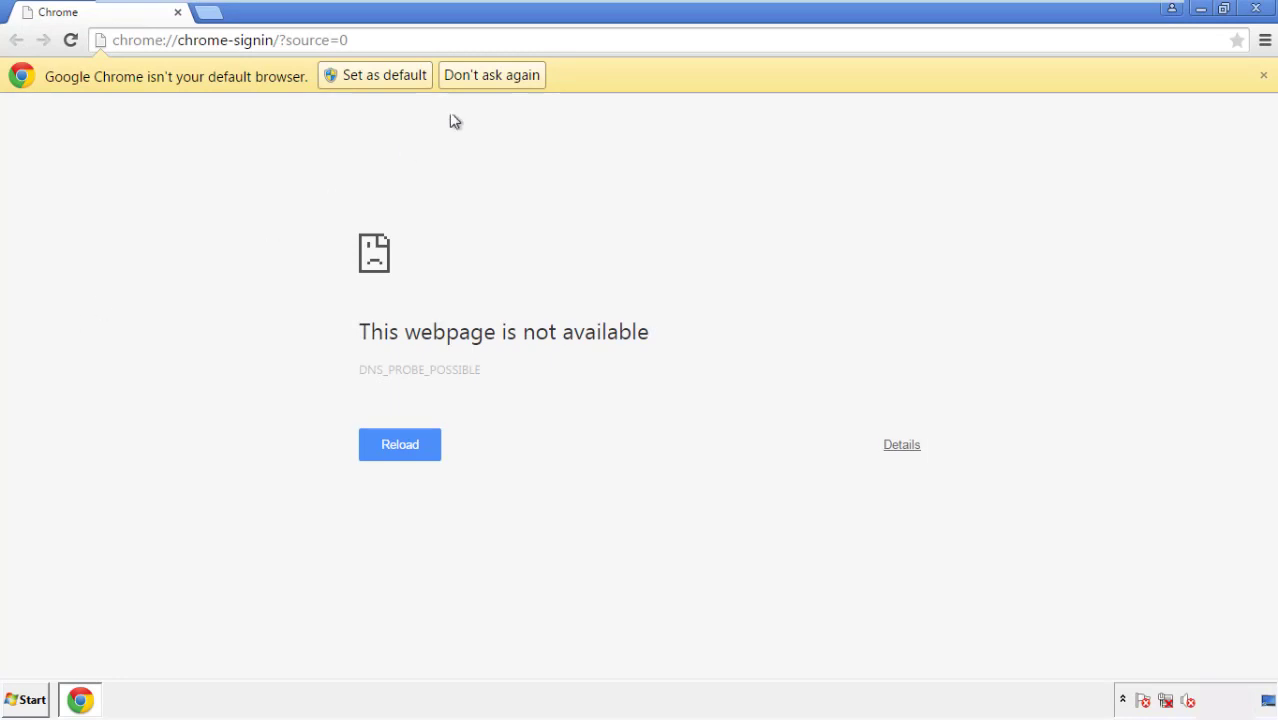
pyautogui.click(492, 76)
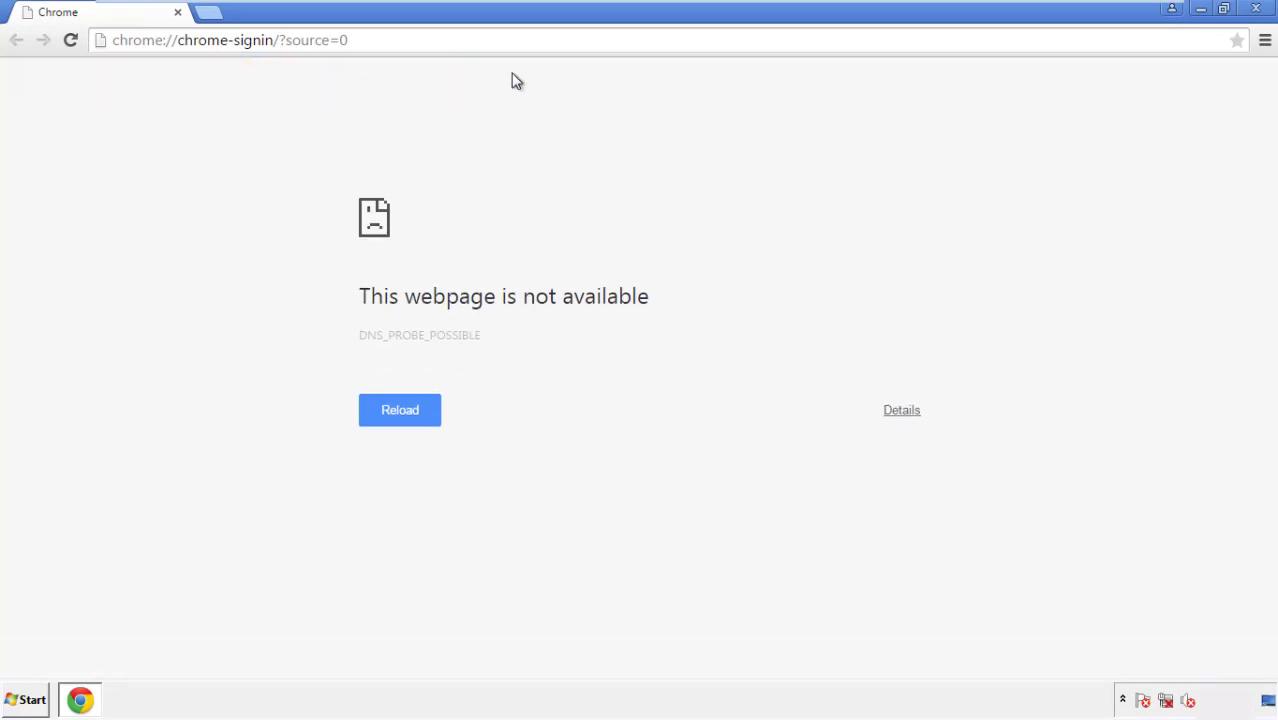
# - Go from Chrome's Settings to the History page and open 'Clear browsing data...'
pyautogui.click(1265, 42)
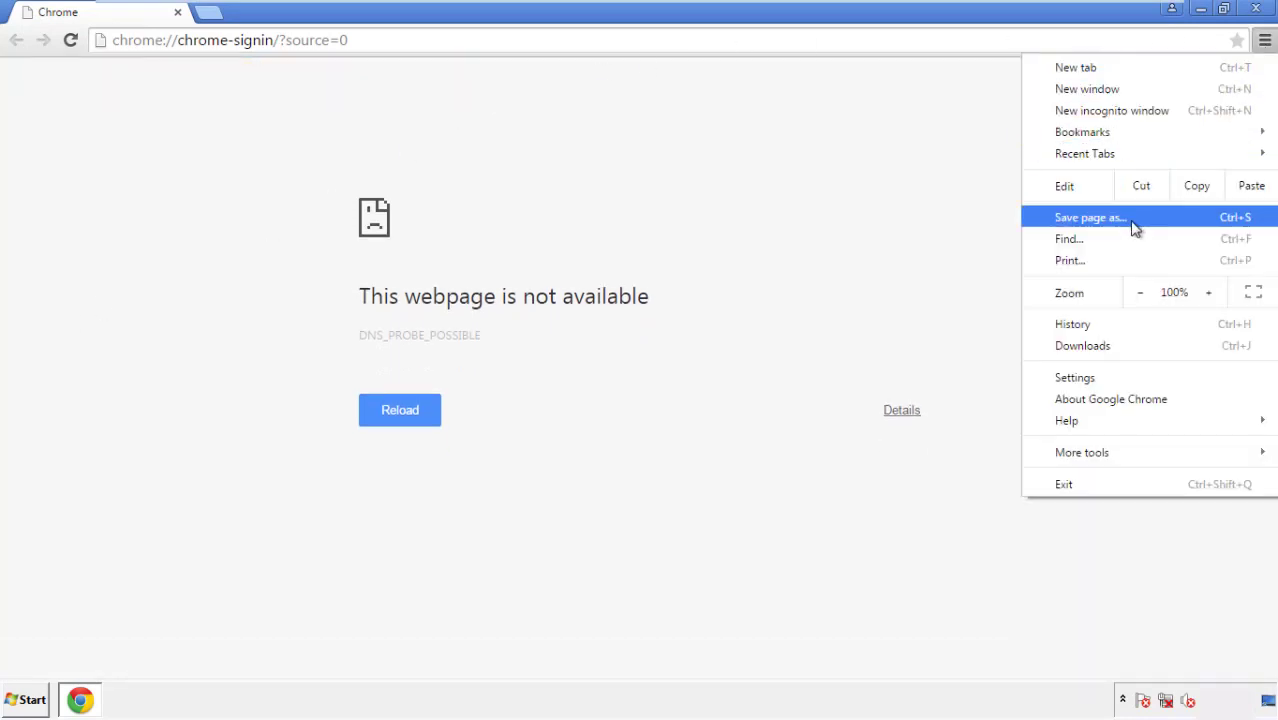
pyautogui.click(1080, 377)
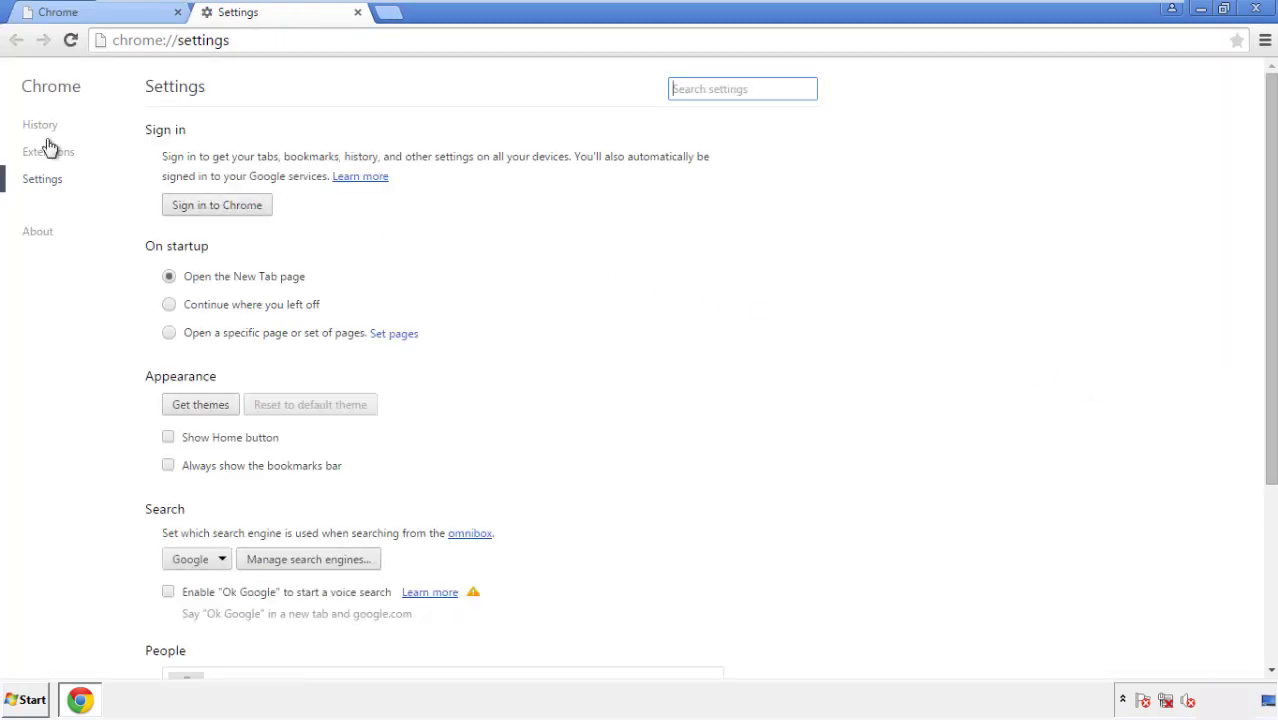
pyautogui.click(40, 125)
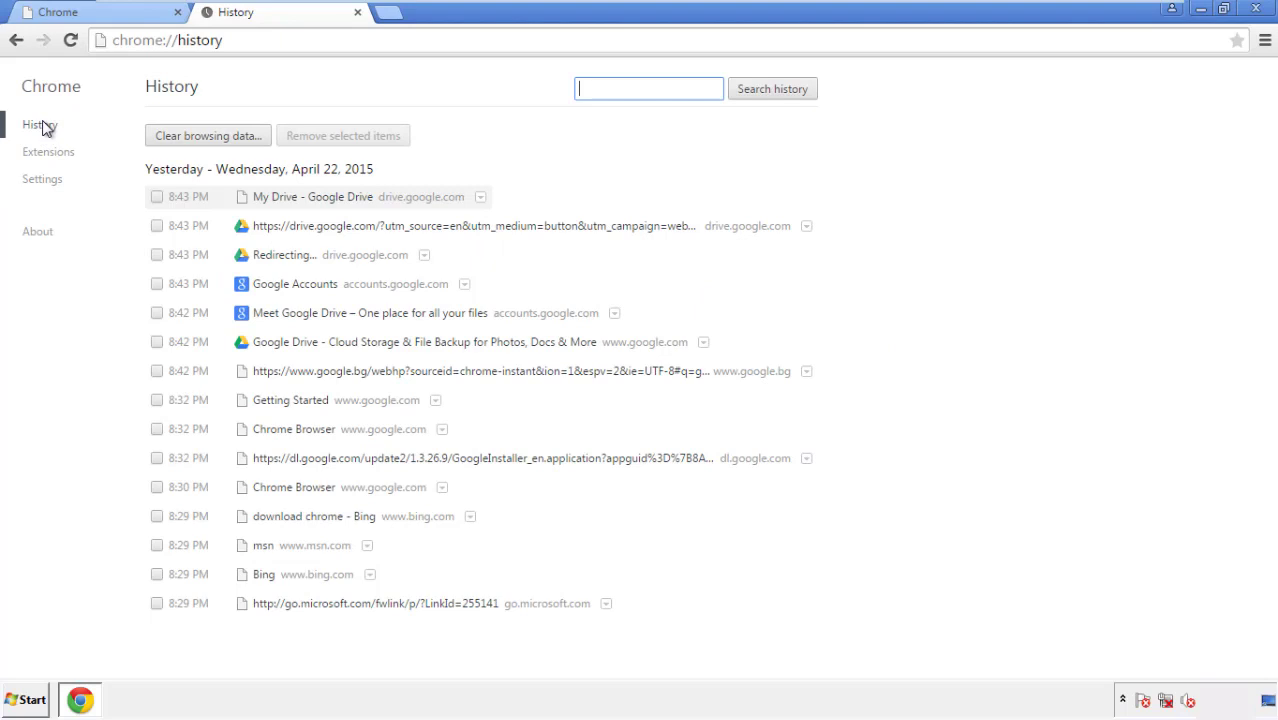
pyautogui.click(193, 137)
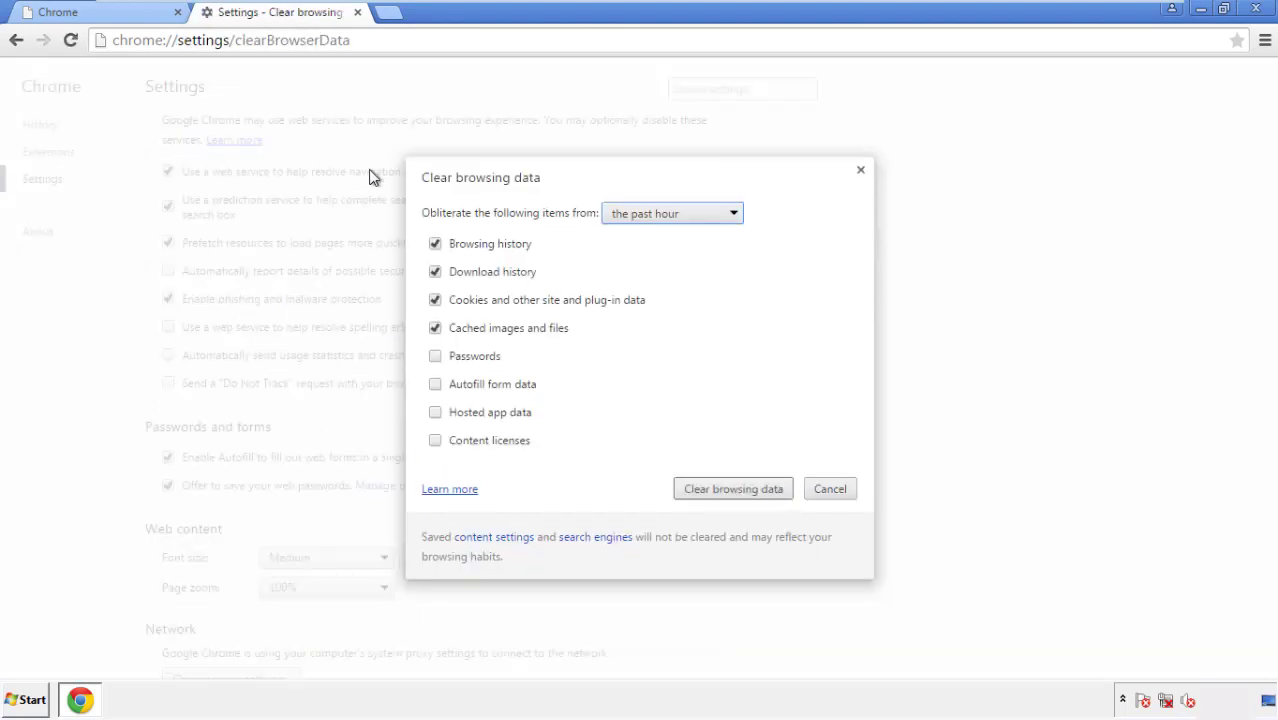
# - Clear Chrome browsing data from 'the beginning of time', including autofill form data
pyautogui.click(644, 216)
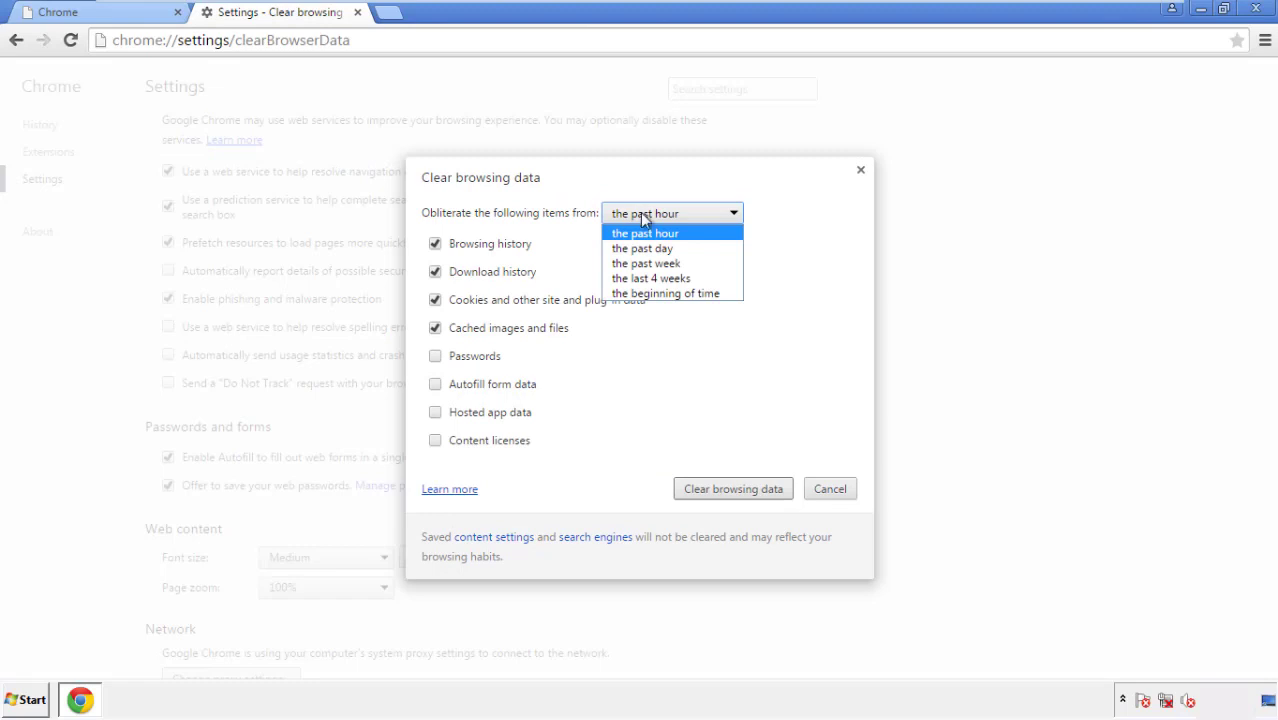
pyautogui.click(641, 296)
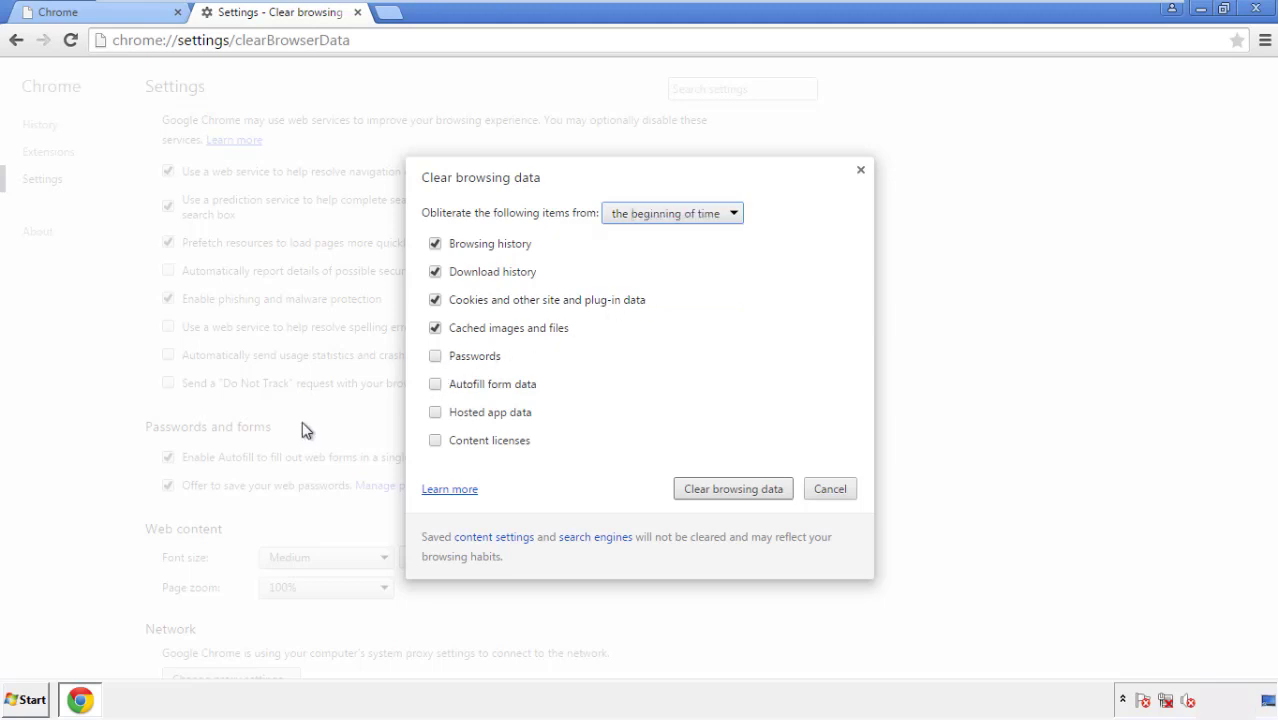
pyautogui.click(437, 386)
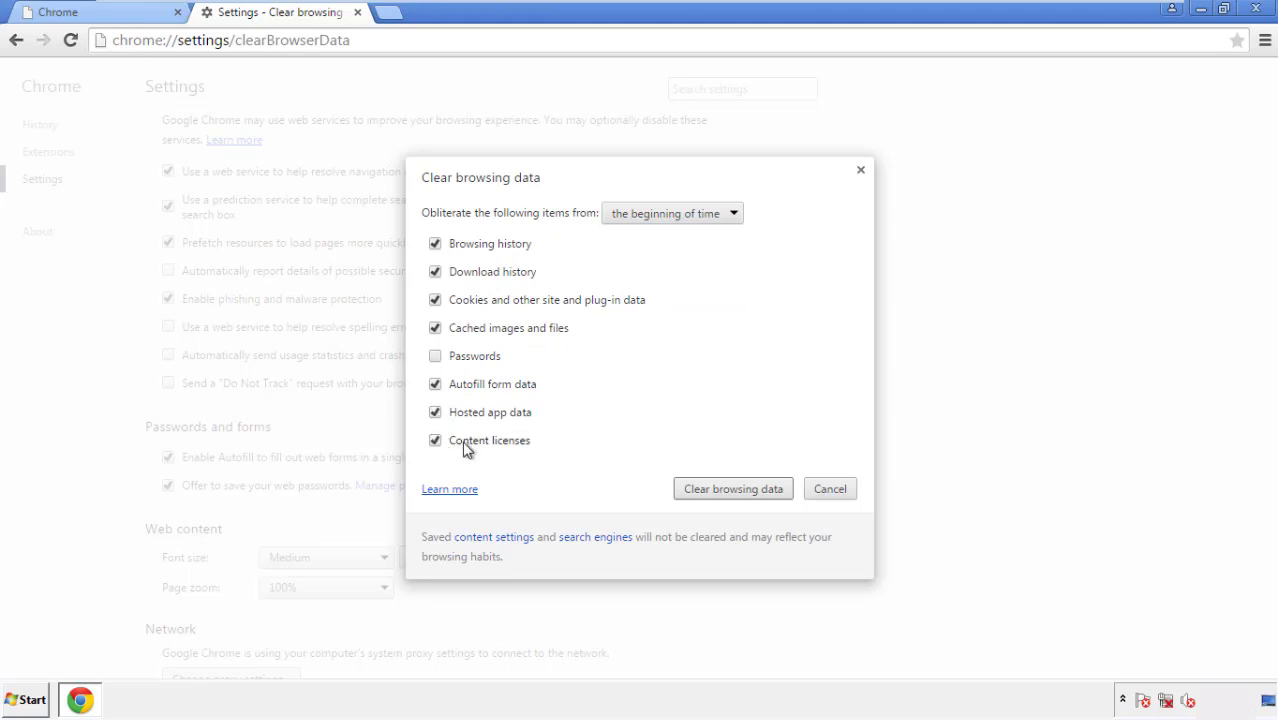
pyautogui.click(716, 492)
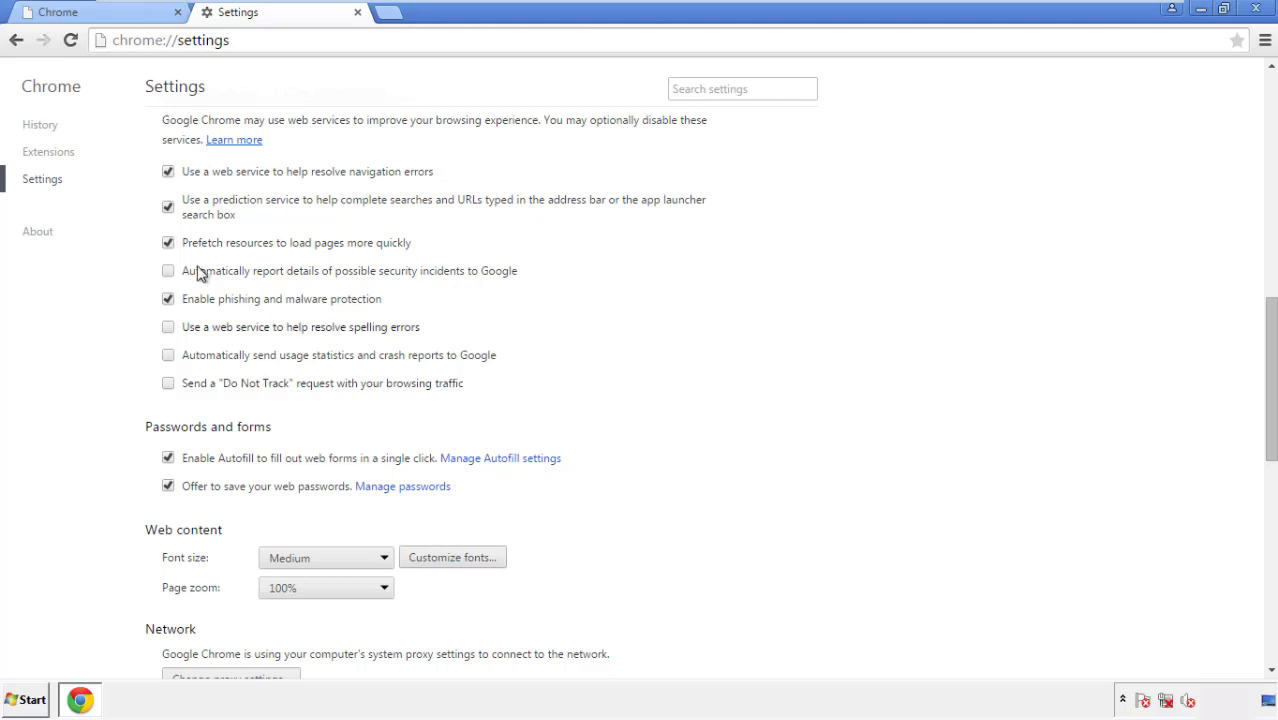
# - Reset Chrome's settings to their original defaults and close the Chrome window
pyautogui.moveTo(1270, 318); pyautogui.dragTo(1266, 536)
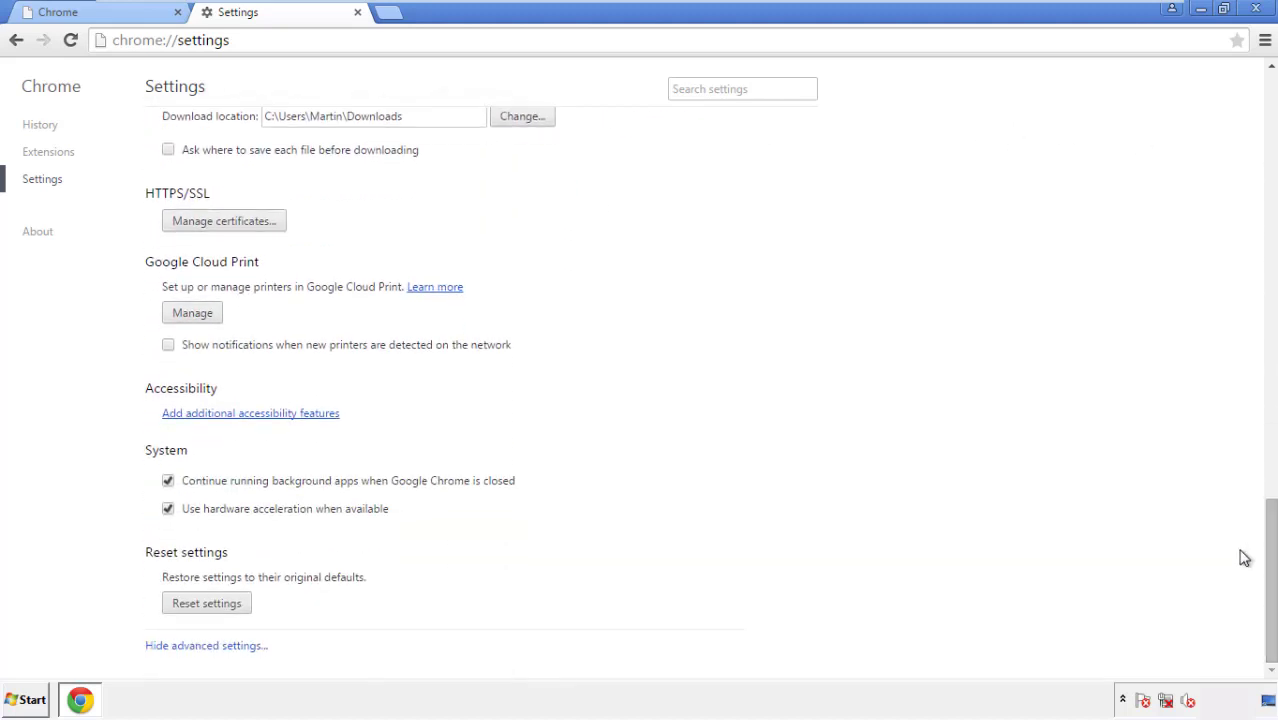
pyautogui.click(241, 610)
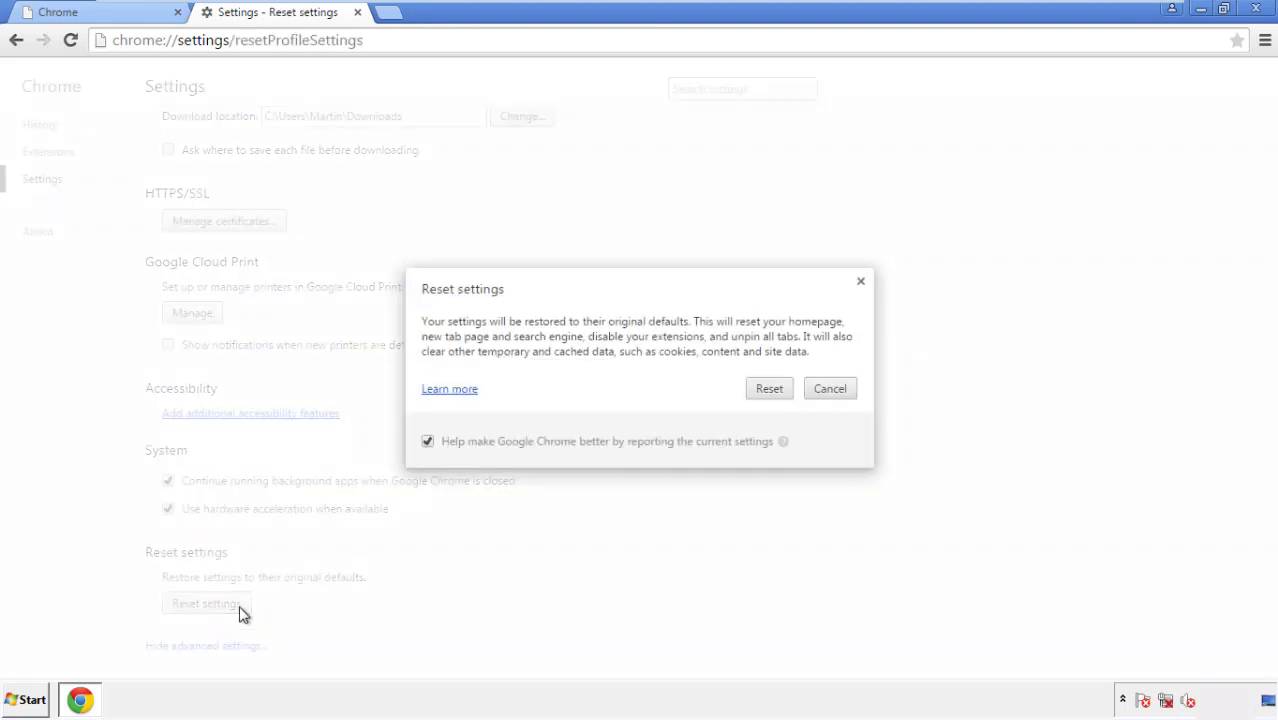
pyautogui.click(770, 390)
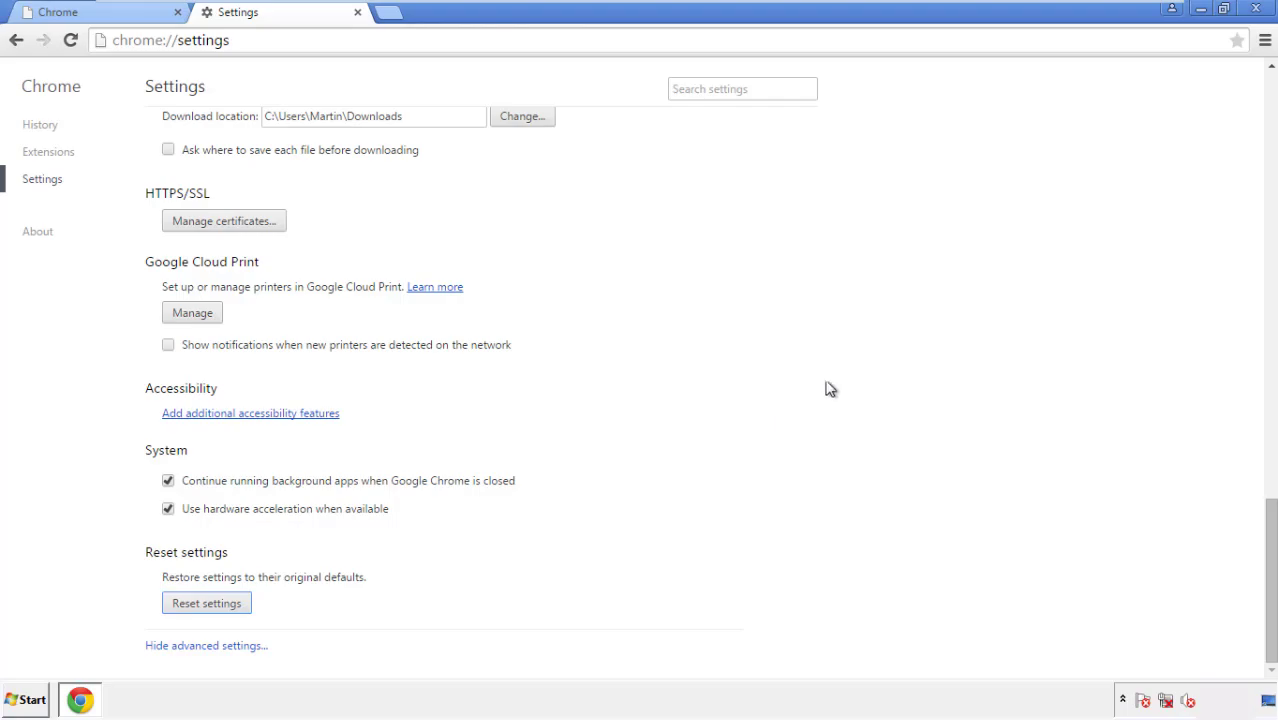
pyautogui.click(1255, 8)
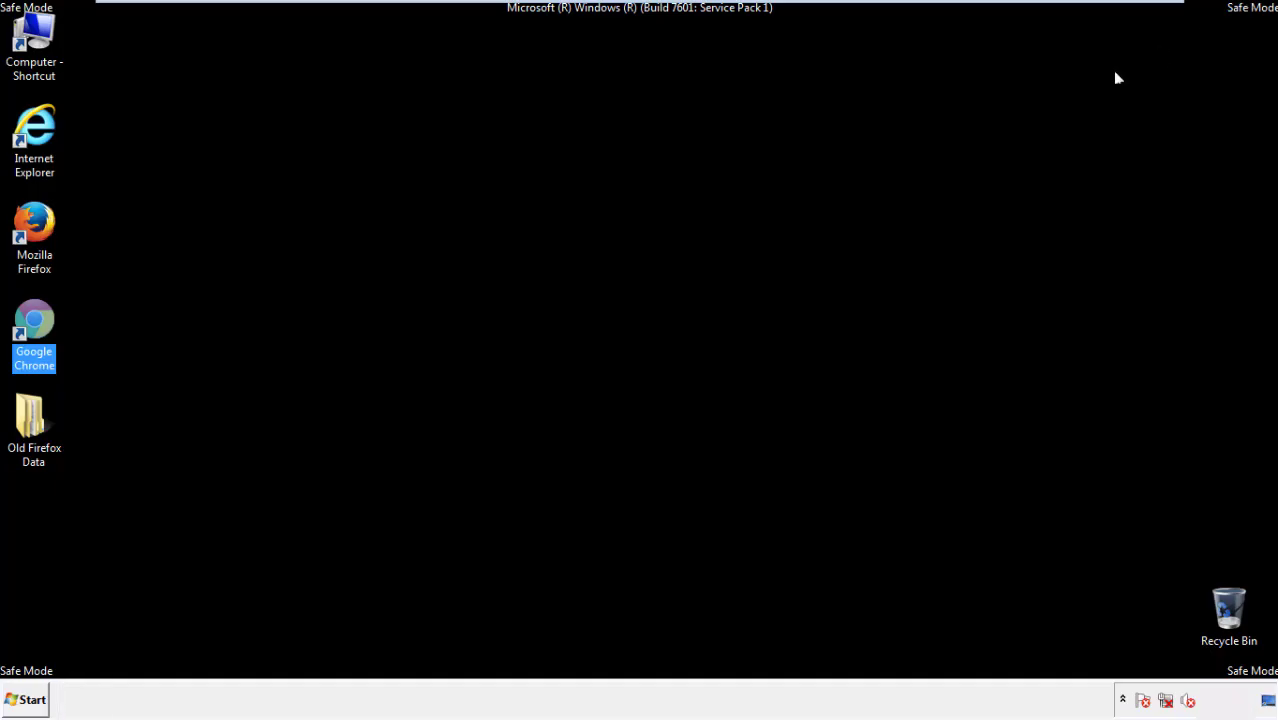
# - Launch Firefox, remove Search Mine in the Add-ons Manager, and close Firefox
pyautogui.click(690, 323)
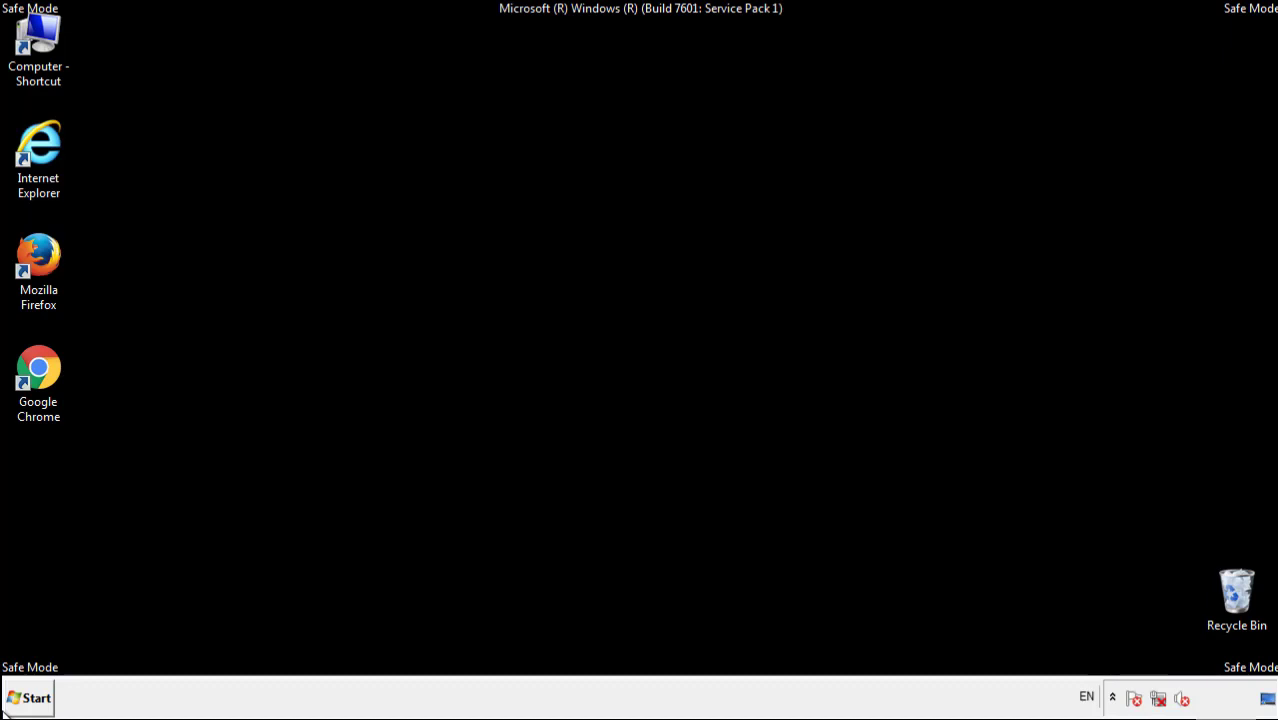
pyautogui.doubleClick(49, 250)
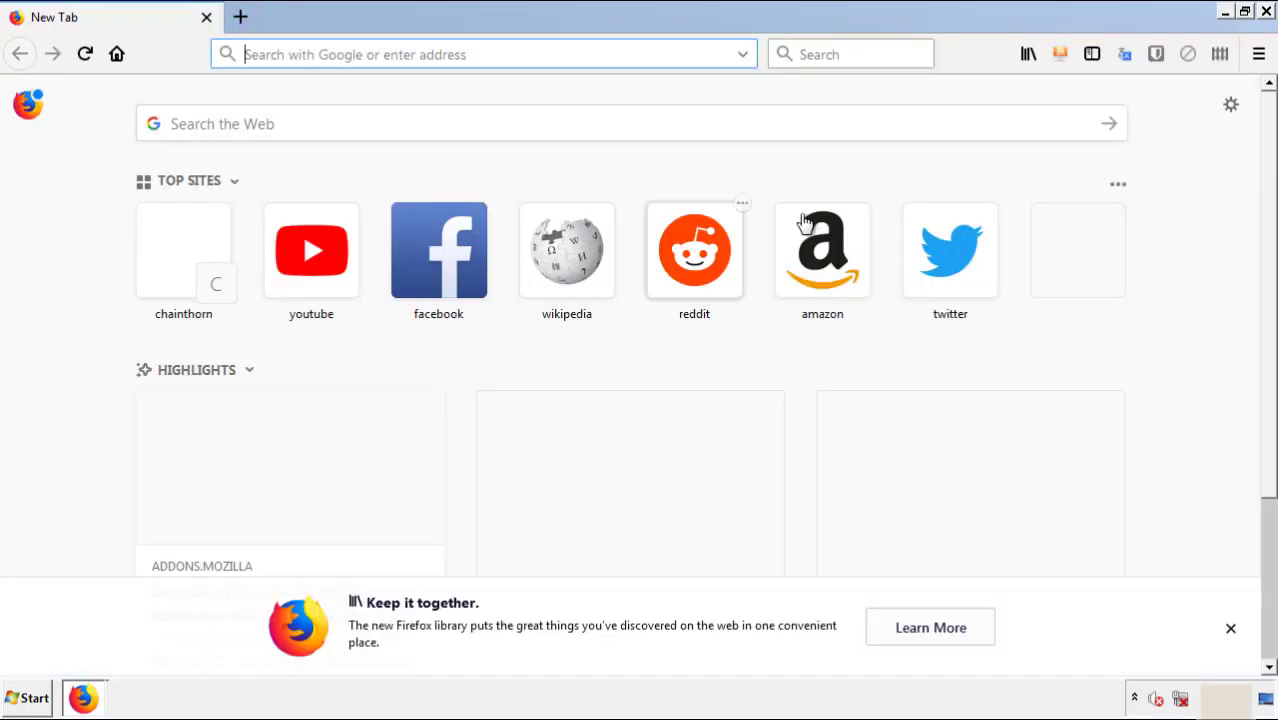
pyautogui.click(1259, 55)
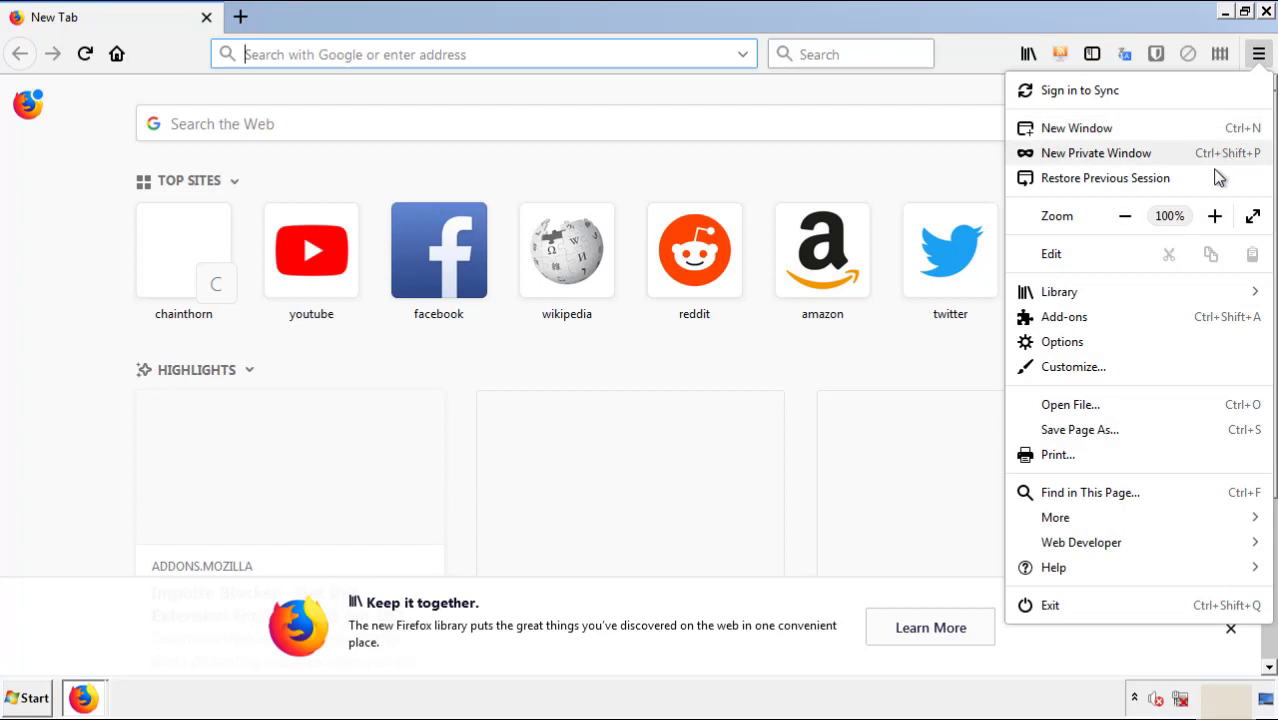
pyautogui.click(1064, 317)
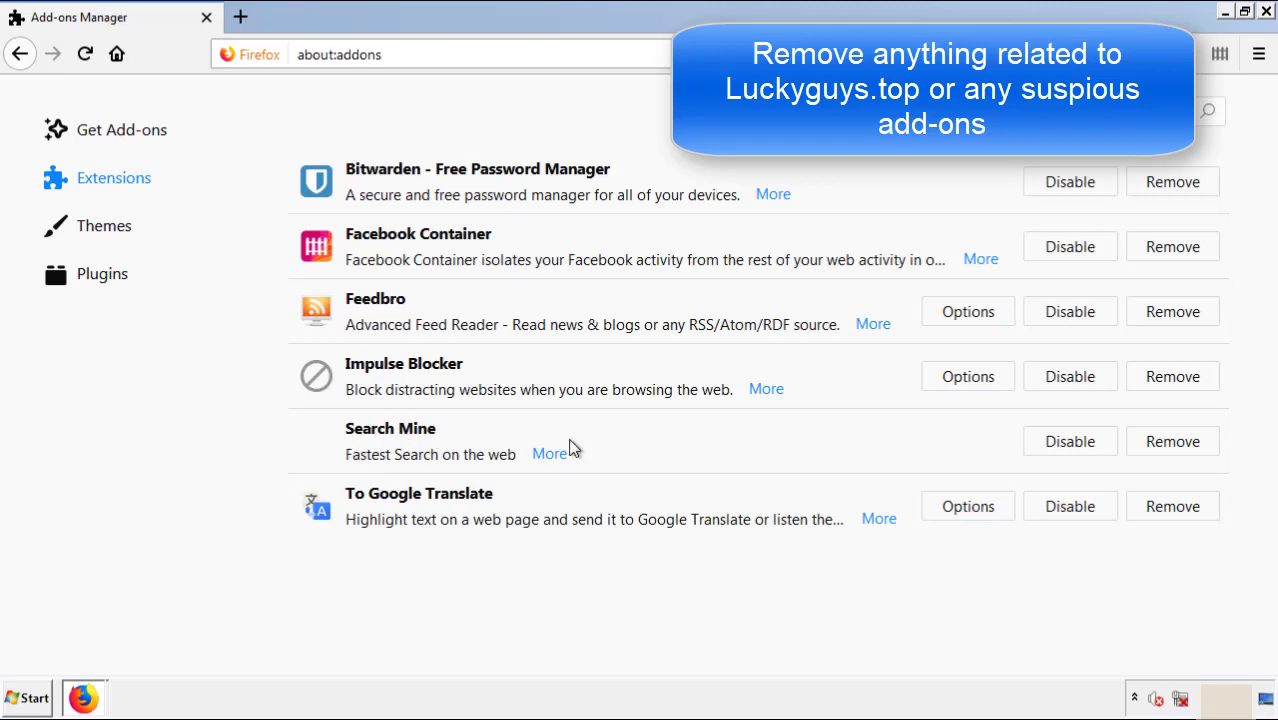
pyautogui.click(1167, 449)
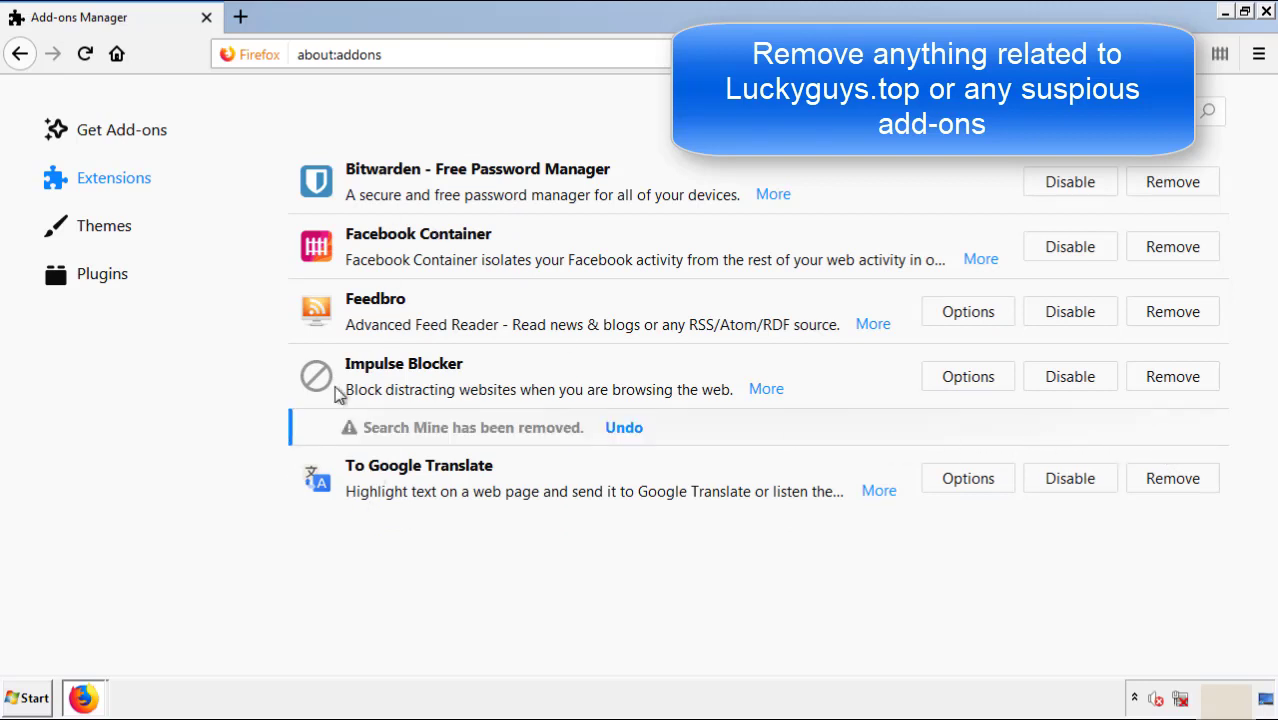
pyautogui.click(1266, 12)
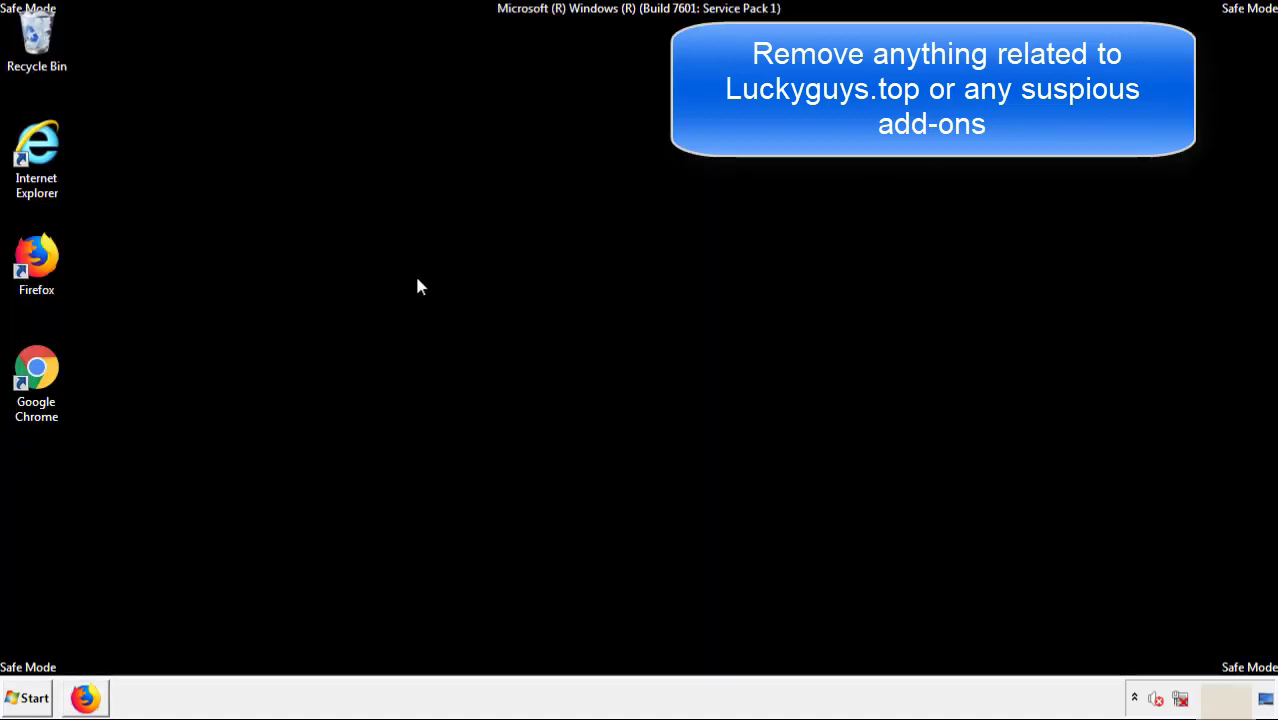
# - Remove the Search Mine extension from Chrome's Extensions page and close Chrome
pyautogui.doubleClick(36, 390)
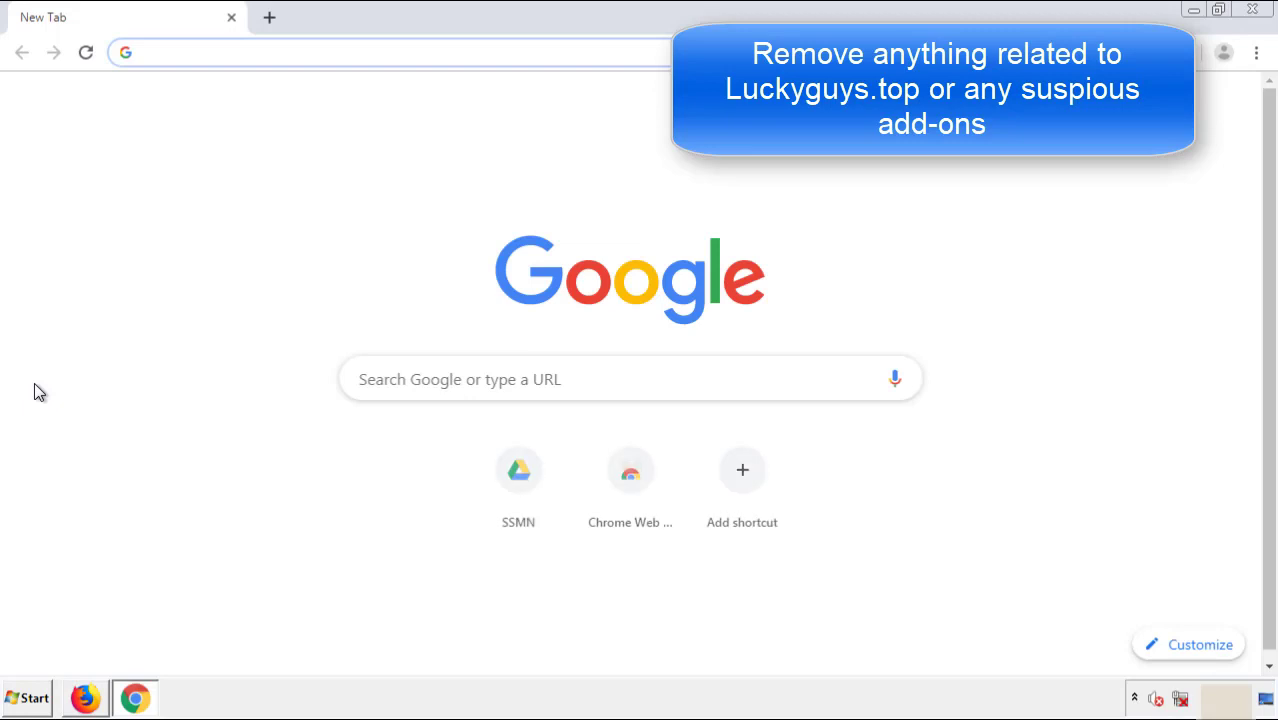
pyautogui.click(1256, 52)
pyautogui.moveTo(1147, 351)
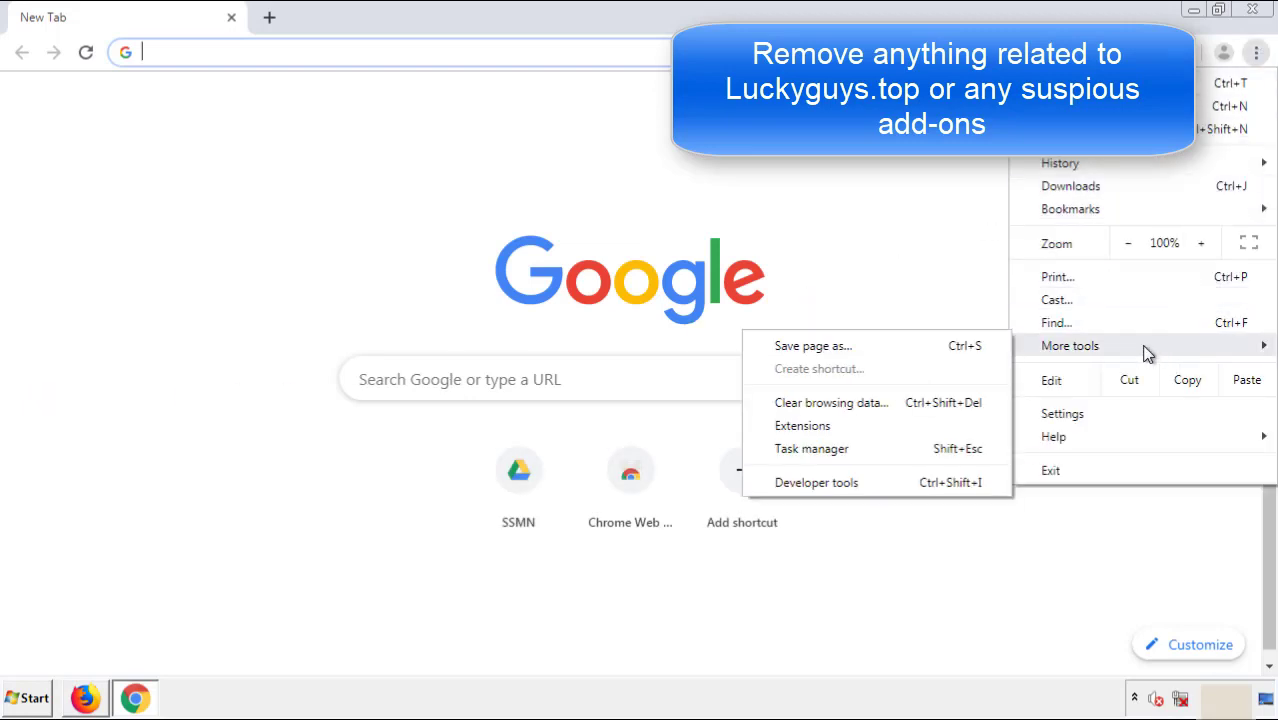
pyautogui.click(810, 425)
pyautogui.scroll(-5, 360, 334)
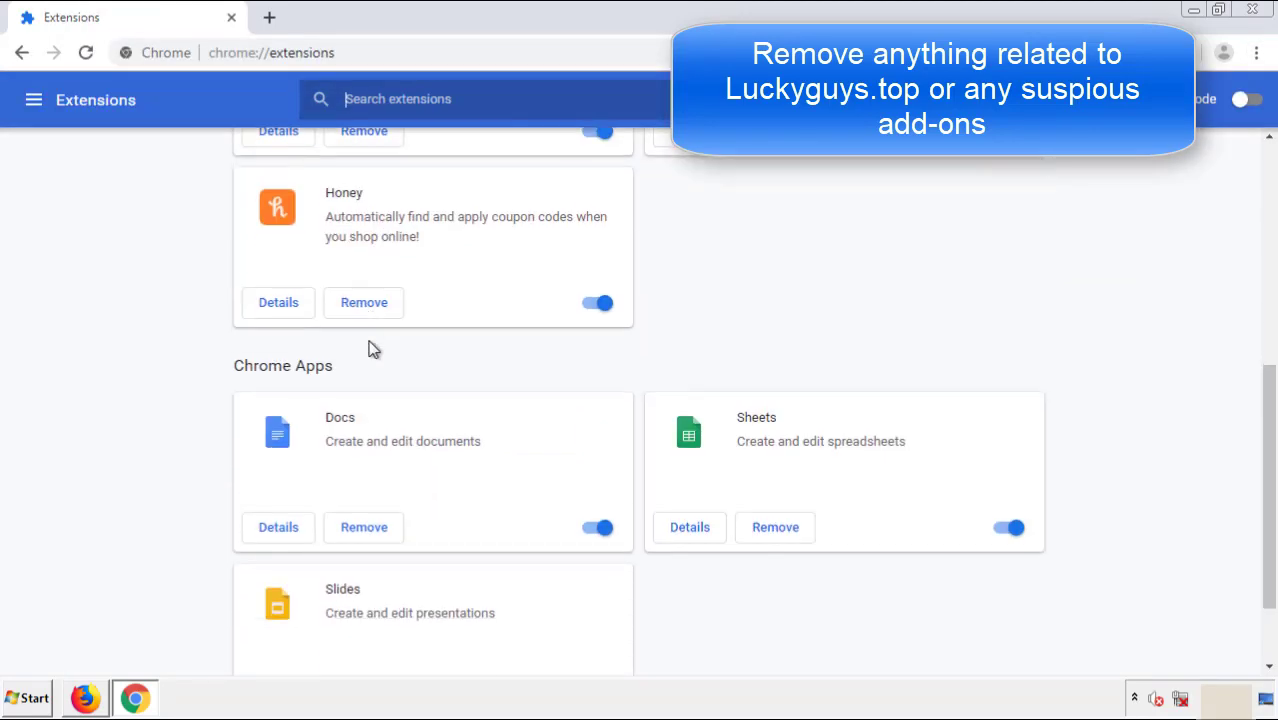
pyautogui.scroll(5, 485, 365)
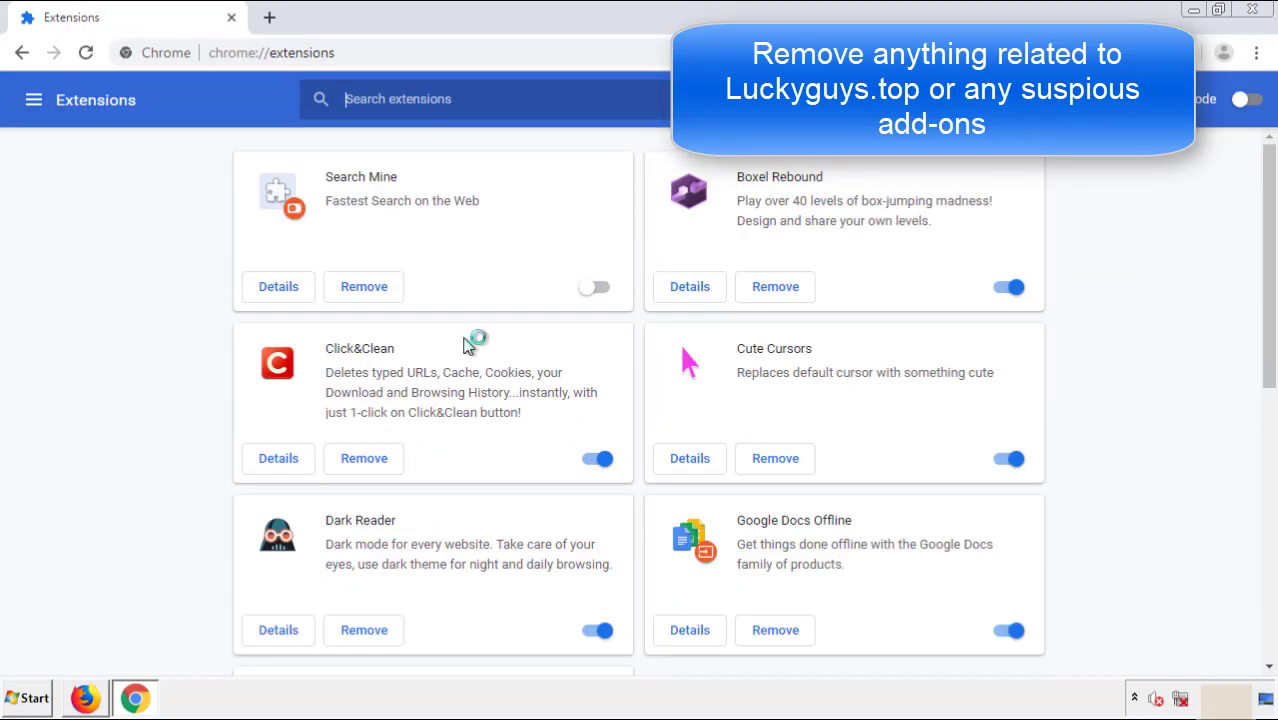
pyautogui.click(360, 288)
pyautogui.click(720, 165)
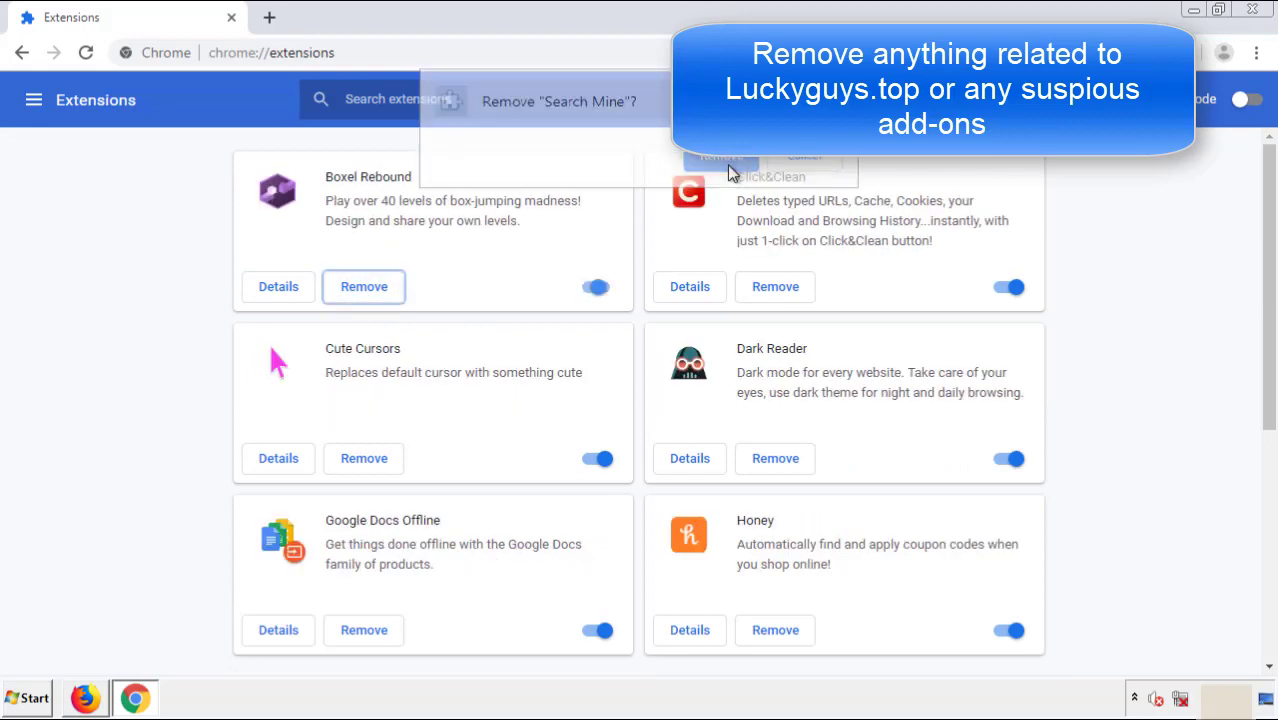
pyautogui.click(1263, 15)
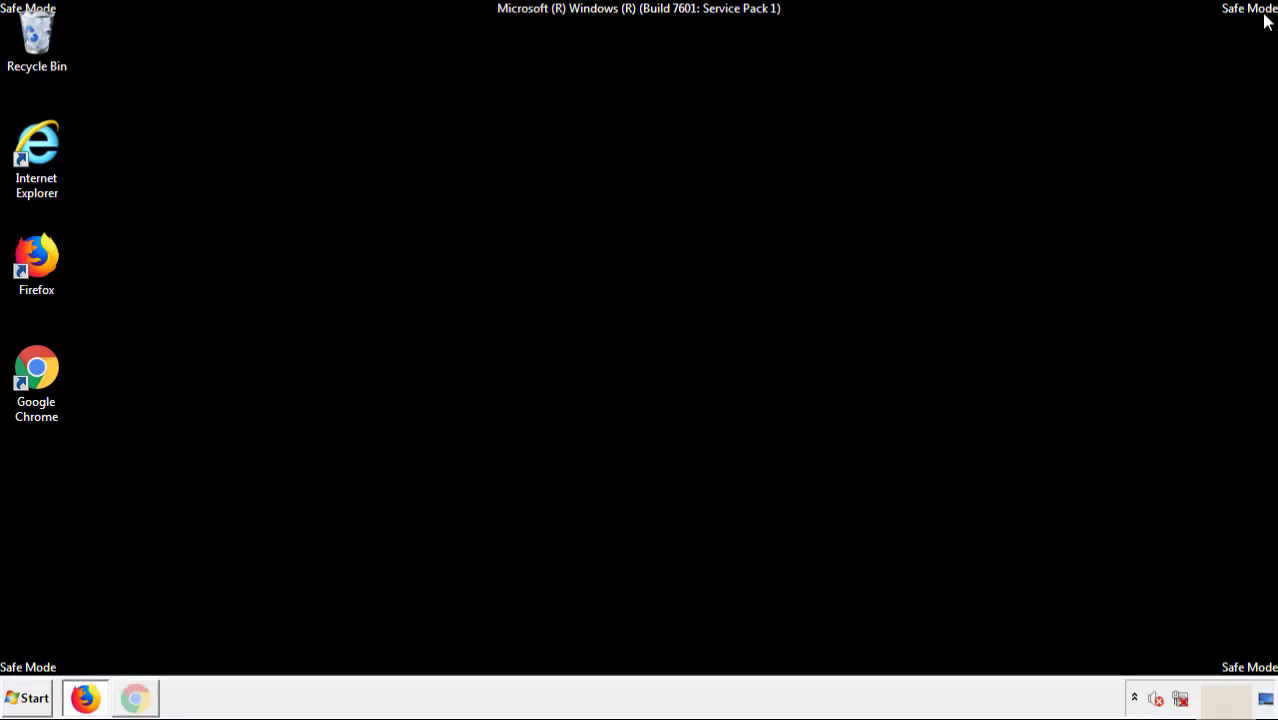
# - Restart the PC from the Start menu's shut-down options
pyautogui.click(35, 700)
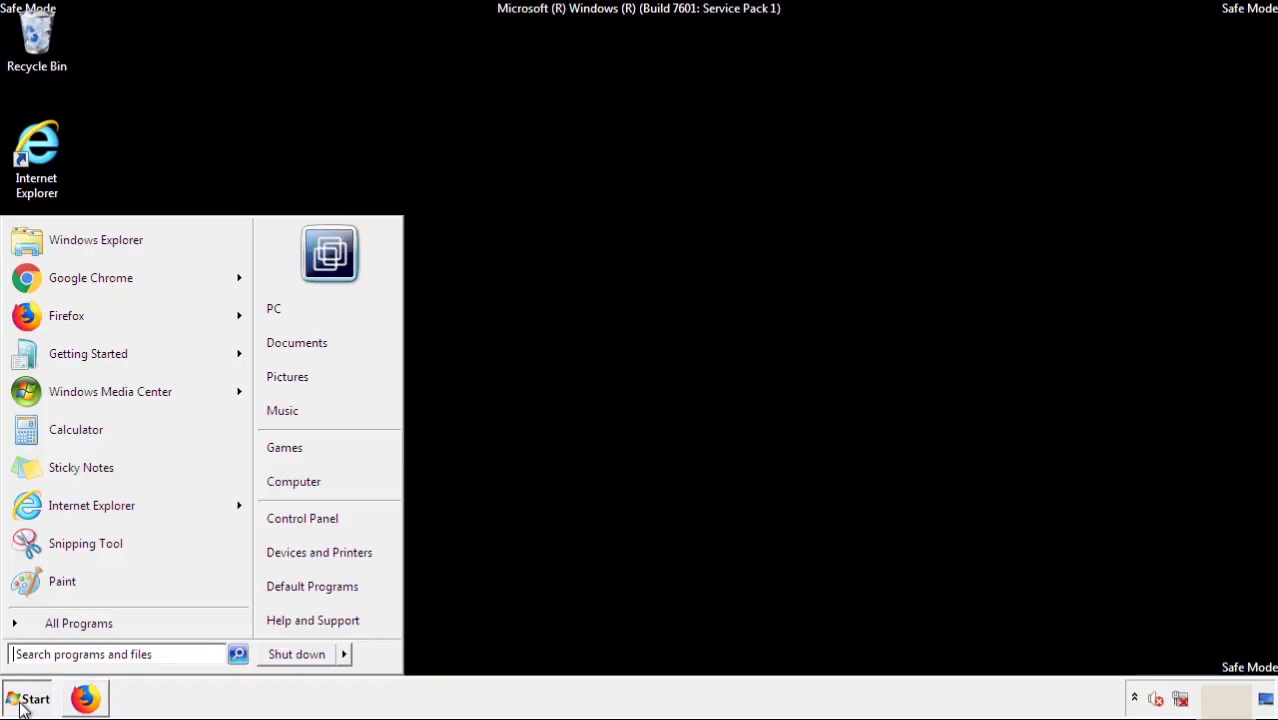
pyautogui.click(345, 655)
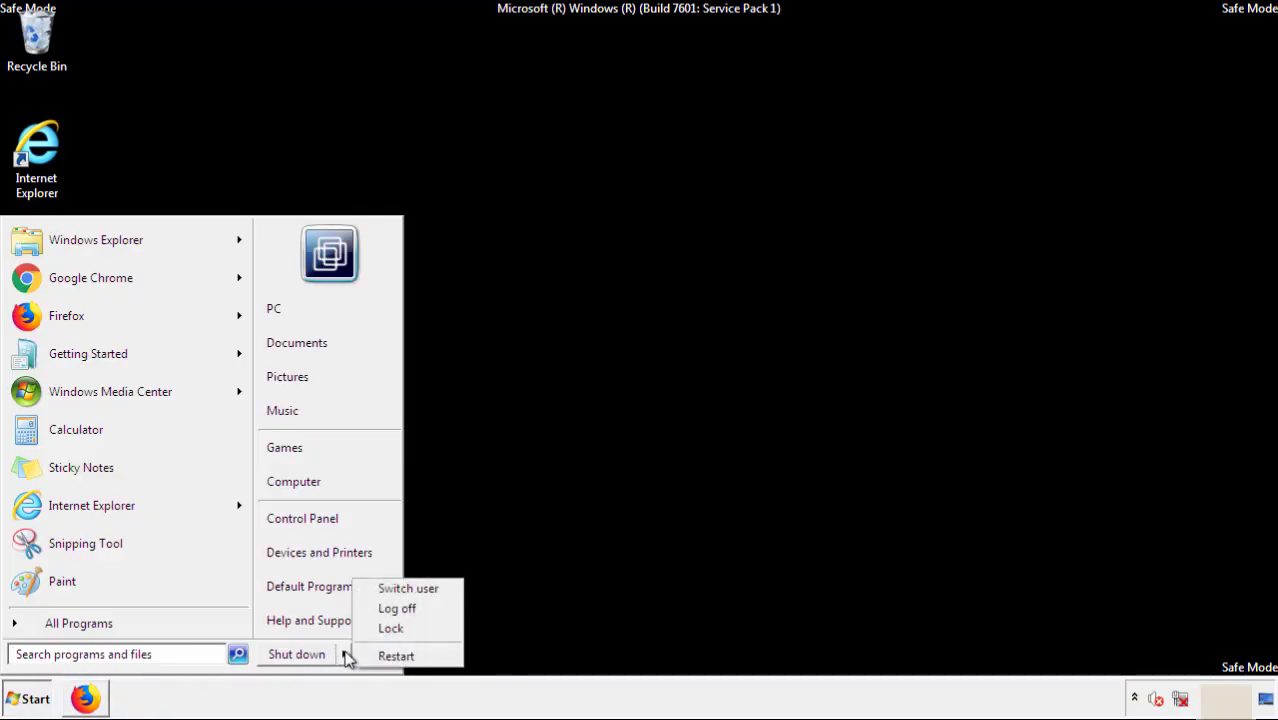
pyautogui.click(397, 656)
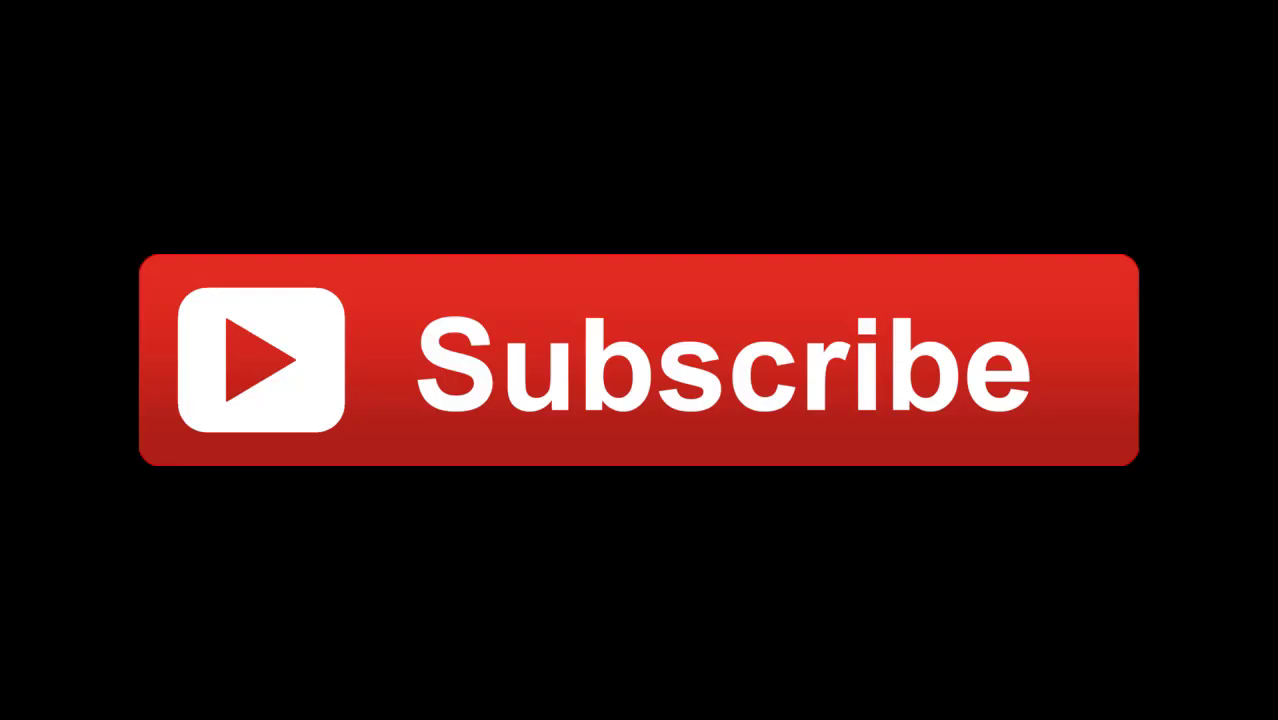